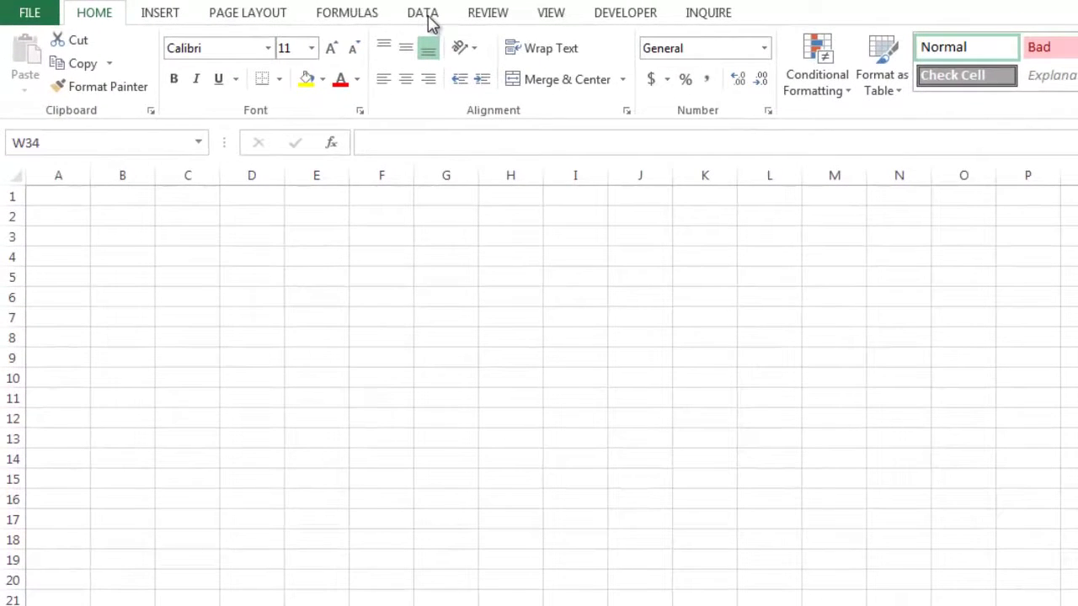
- Open the workbook connections list and show the options for adding a connection
left_click(424, 14)
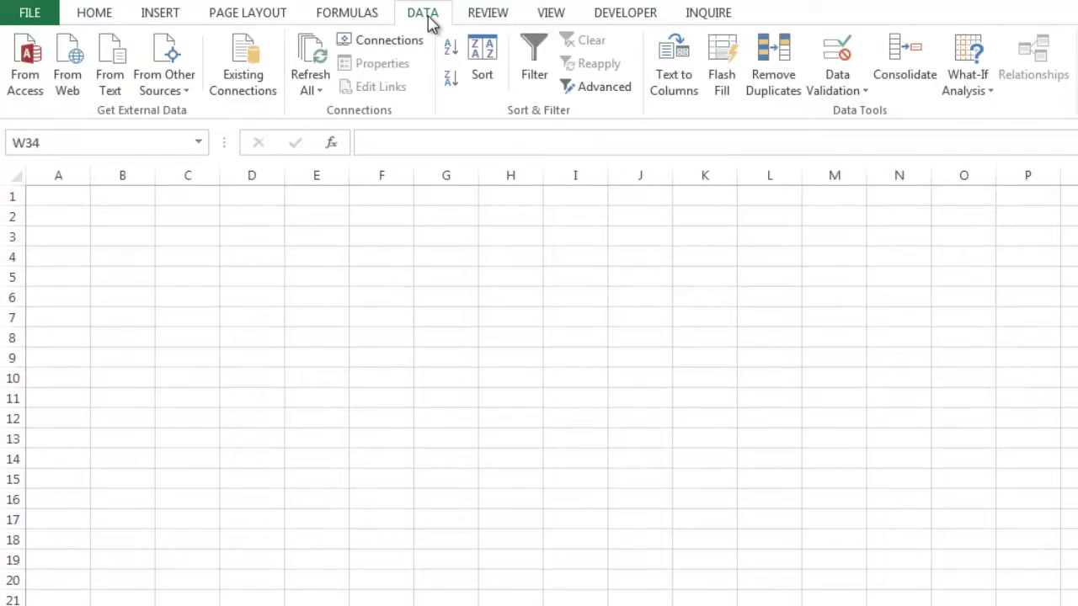
left_click(400, 44)
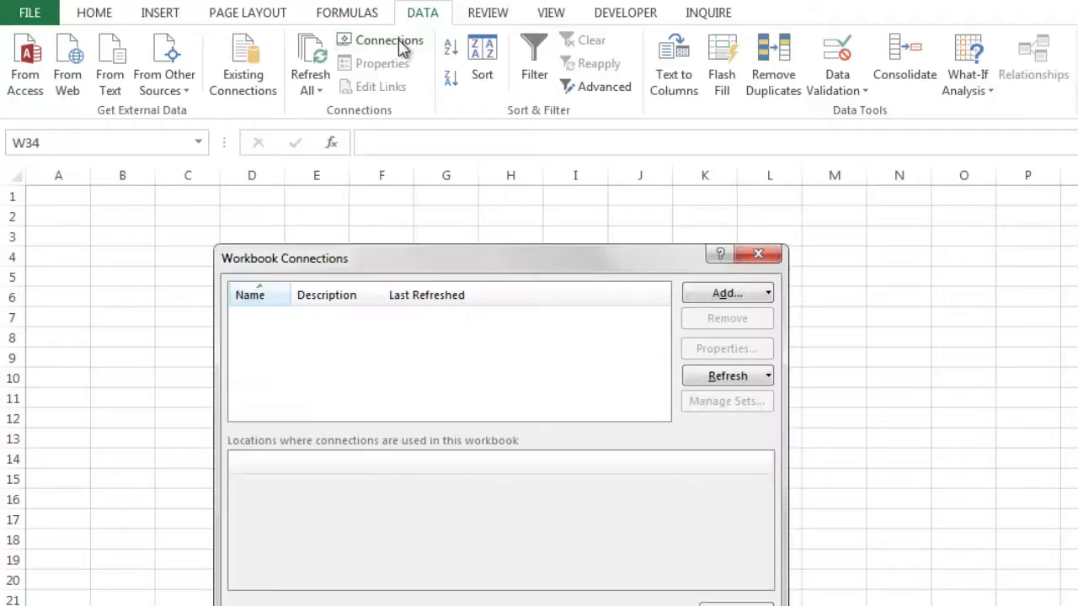
left_click(768, 295)
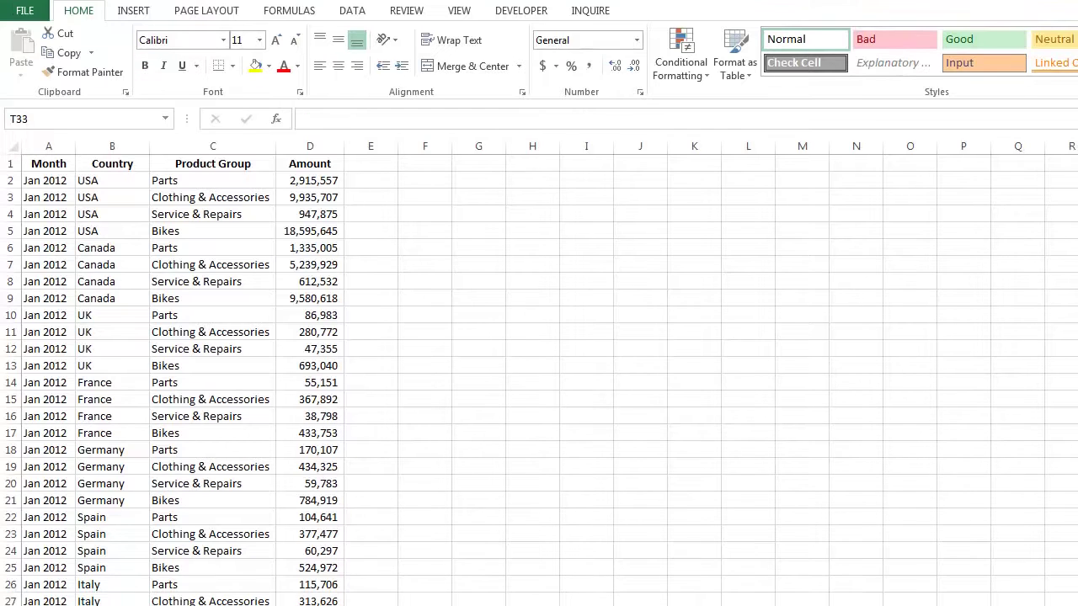
- Create a PivotTable from the data range A1:D1105, placed on the existing worksheet at cell F1
left_click(128, 195)
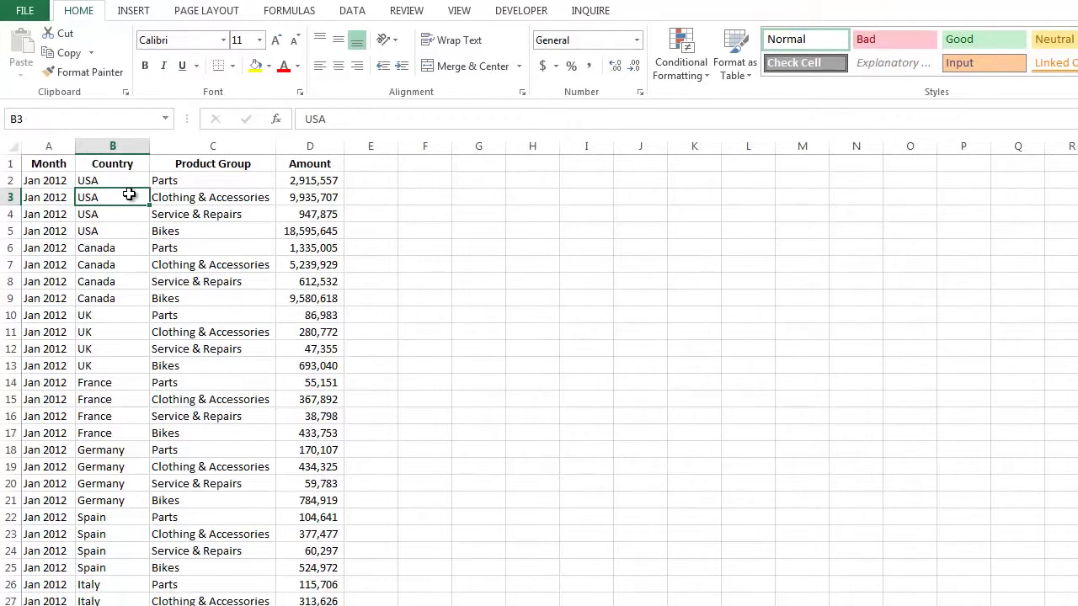
left_click(135, 11)
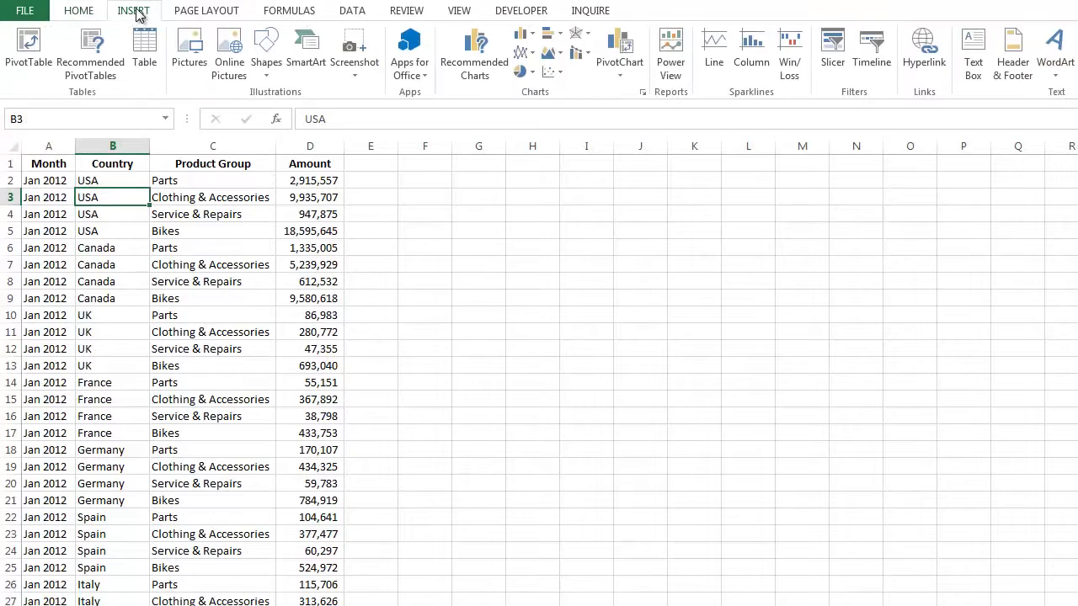
left_click(32, 47)
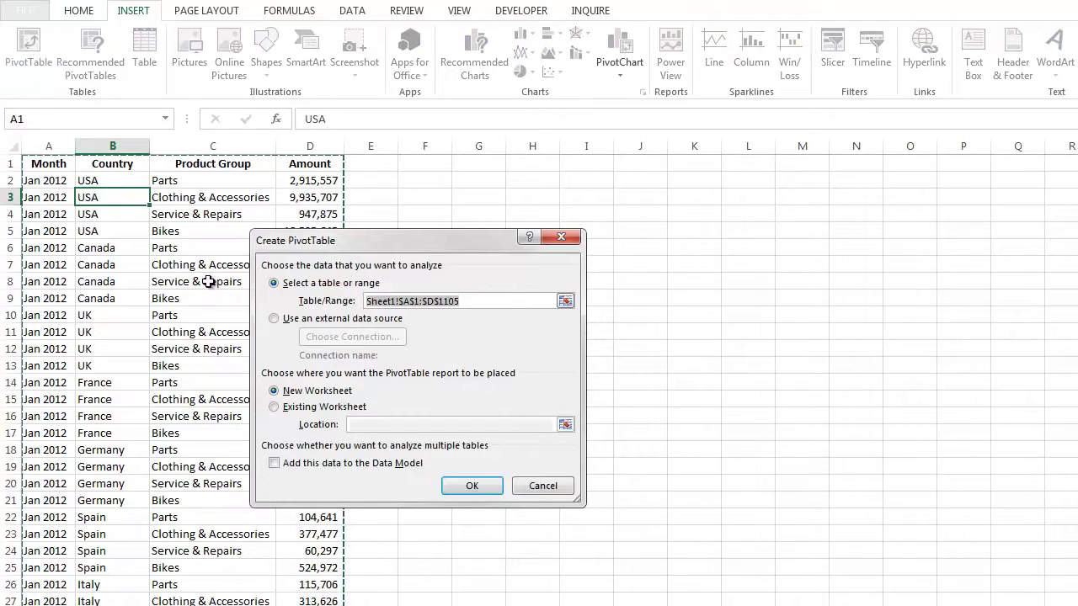
left_click(271, 406)
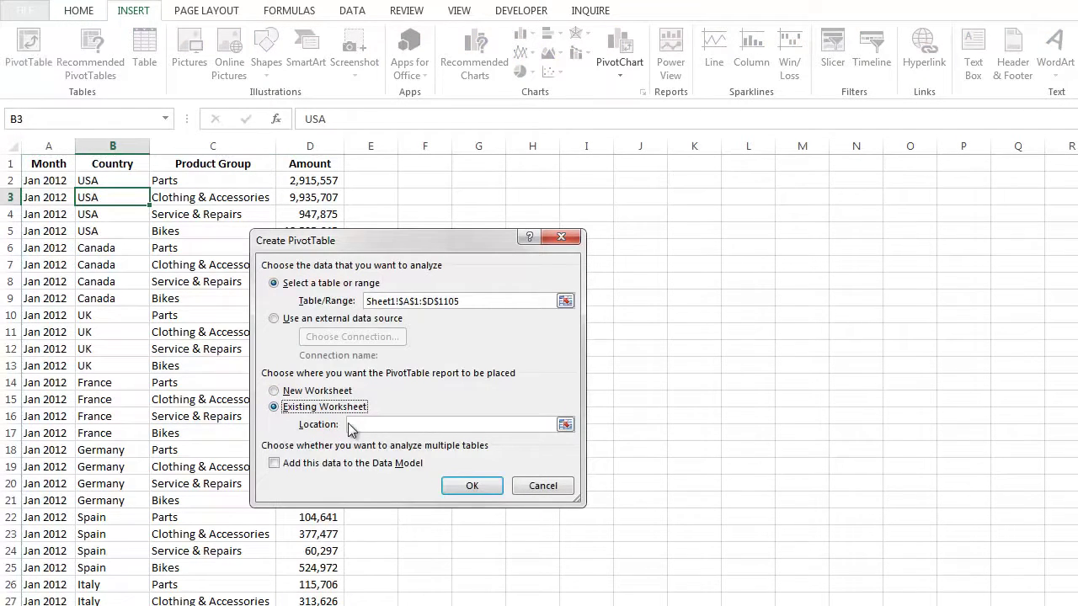
left_click(427, 163)
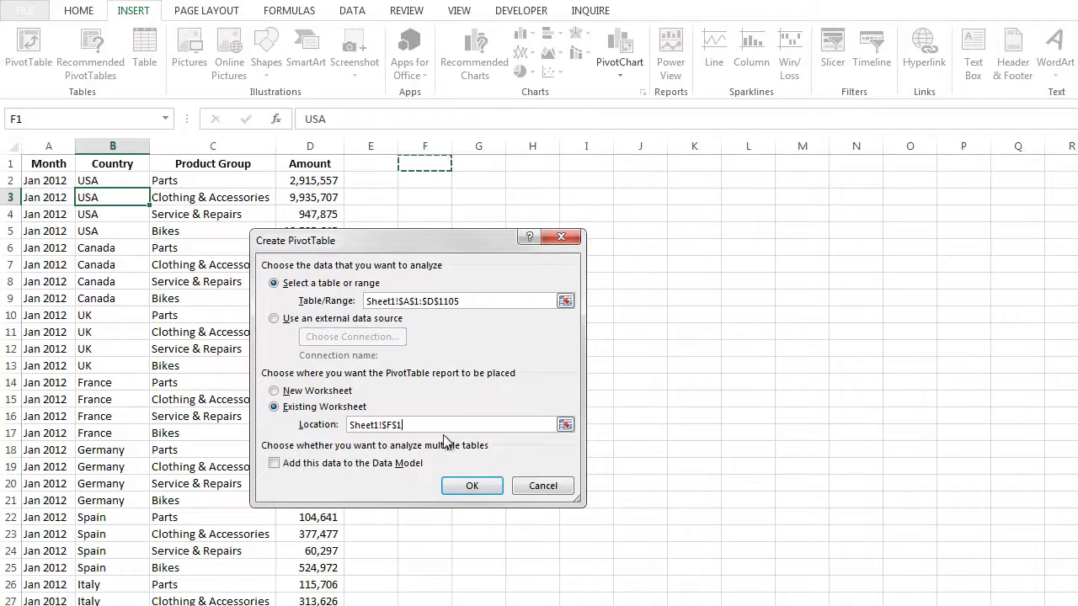
left_click(471, 486)
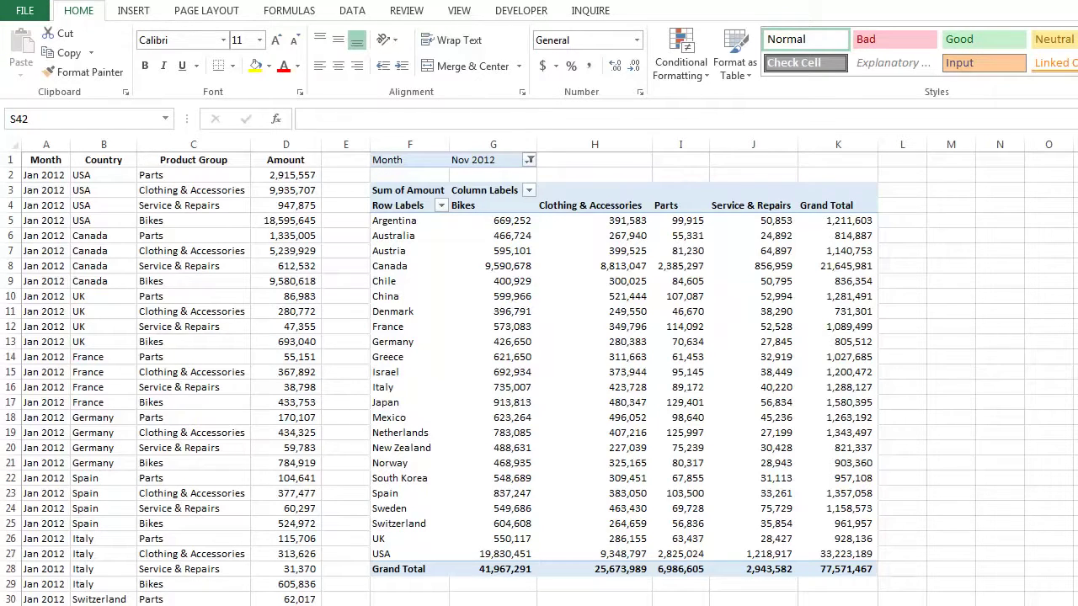
- Show the PivotTable's analysis tools and try to insert a worksheet column at its Parts column
left_click(620, 311)
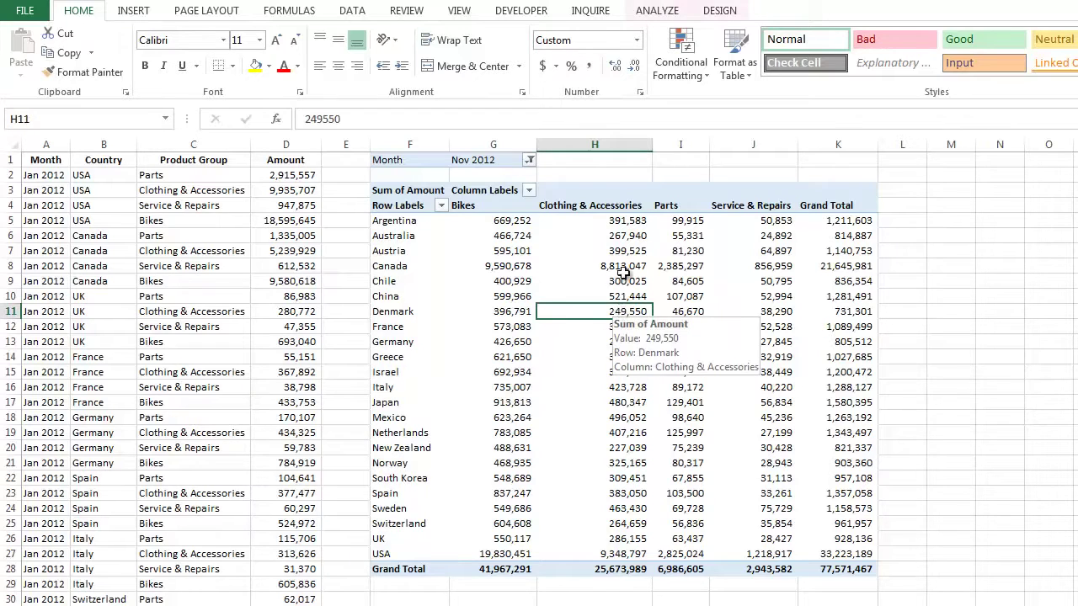
left_click(658, 11)
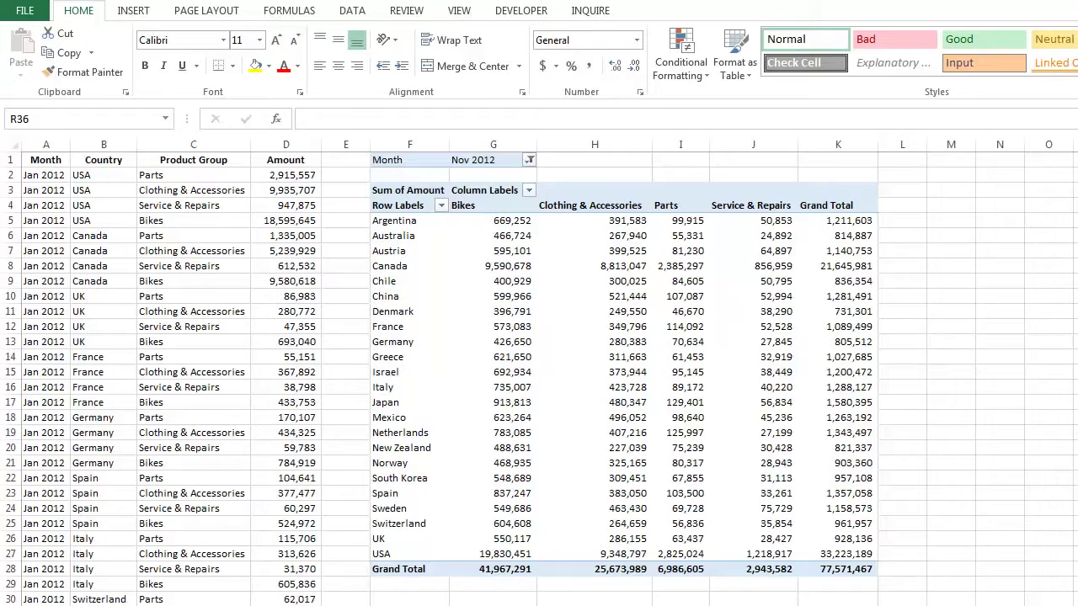
left_click(687, 143)
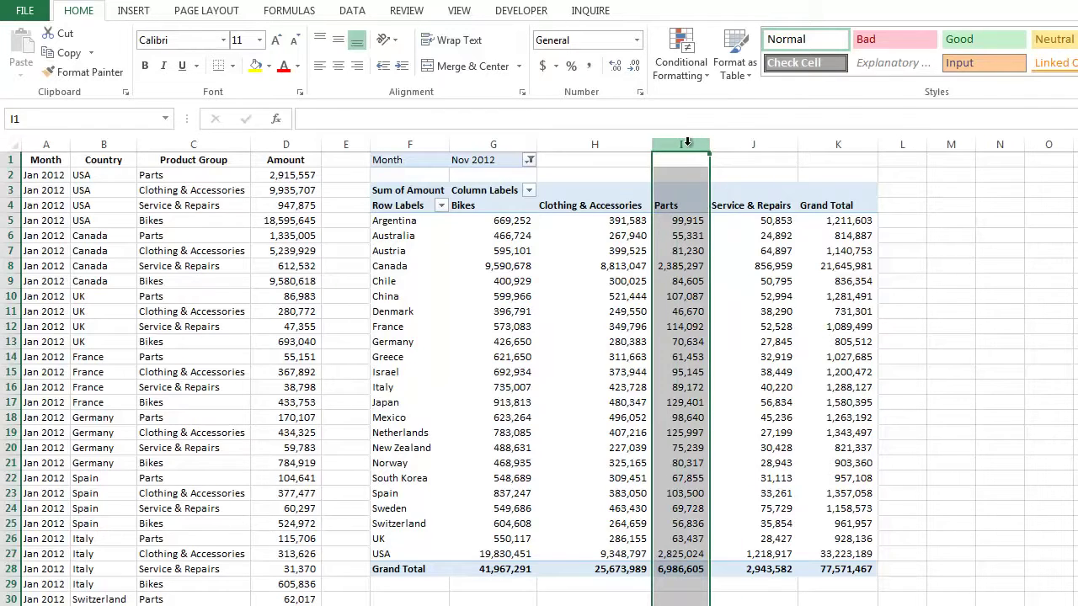
right_click(687, 141)
left_click(732, 271)
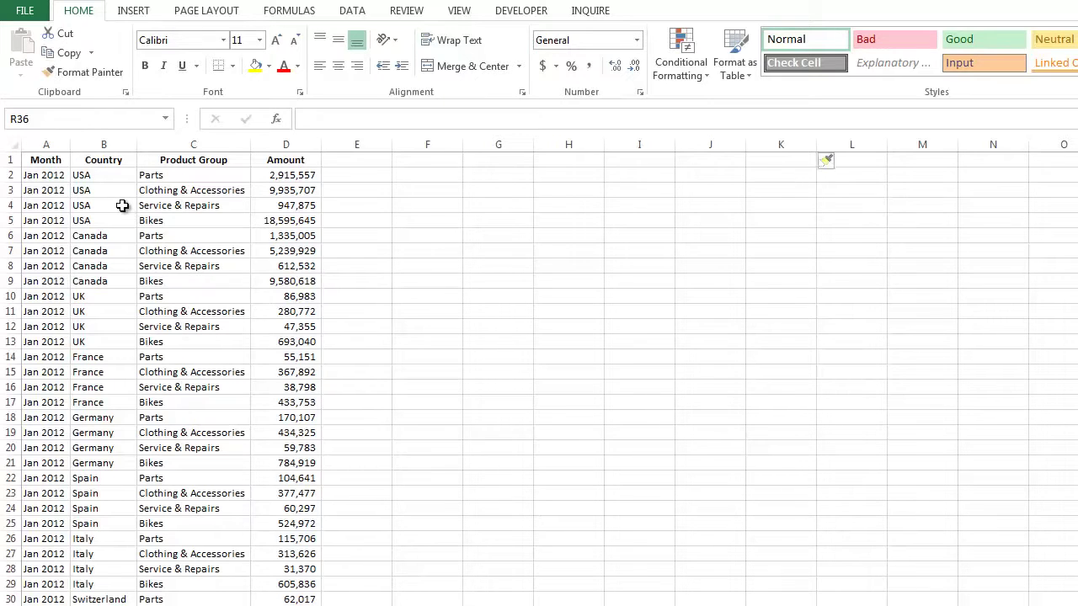
- Convert the data range A1:D1105 to a table with headers and name the table Sales1
left_click(122, 205)
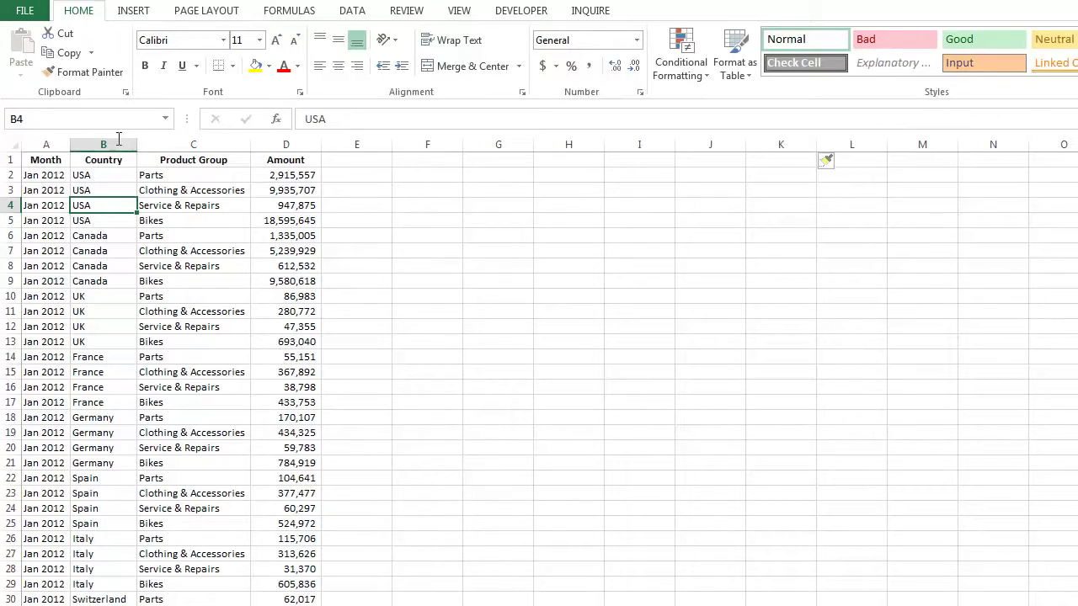
left_click(133, 17)
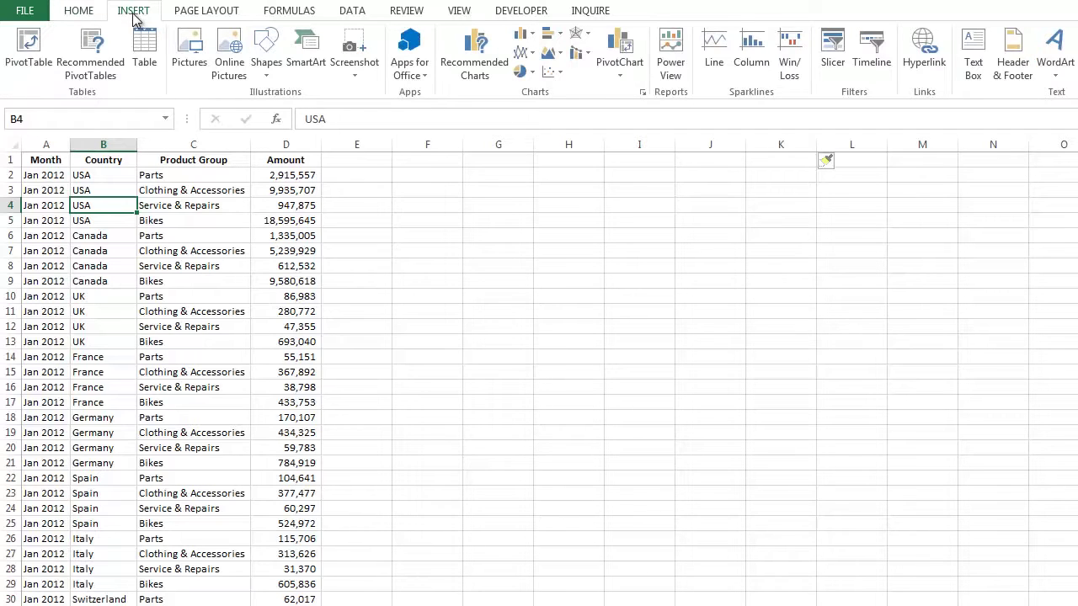
left_click(145, 46)
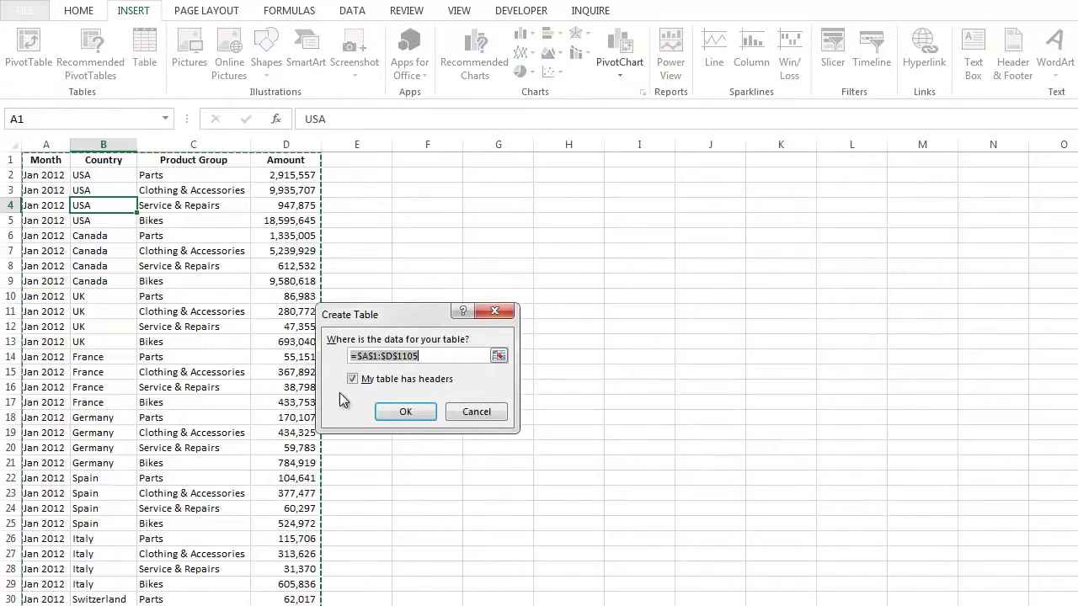
left_click(411, 410)
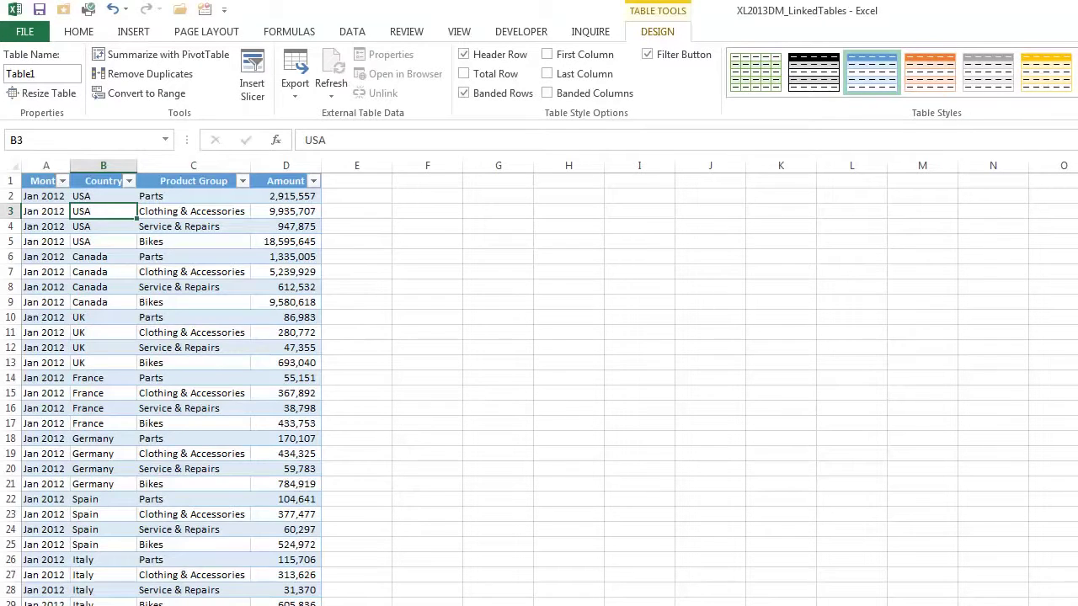
left_click(60, 75)
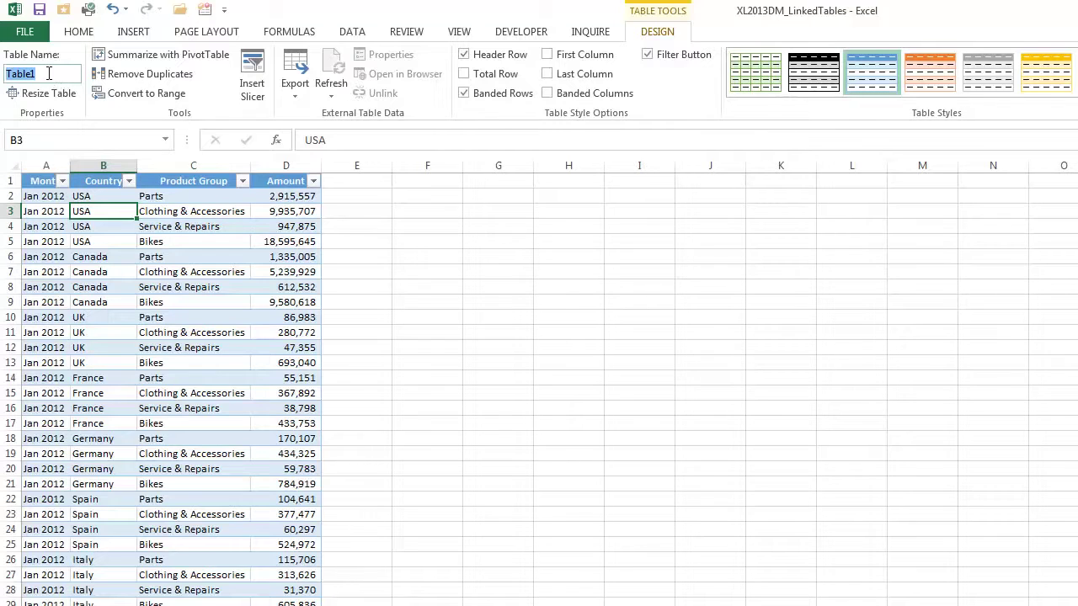
type("Sales1")
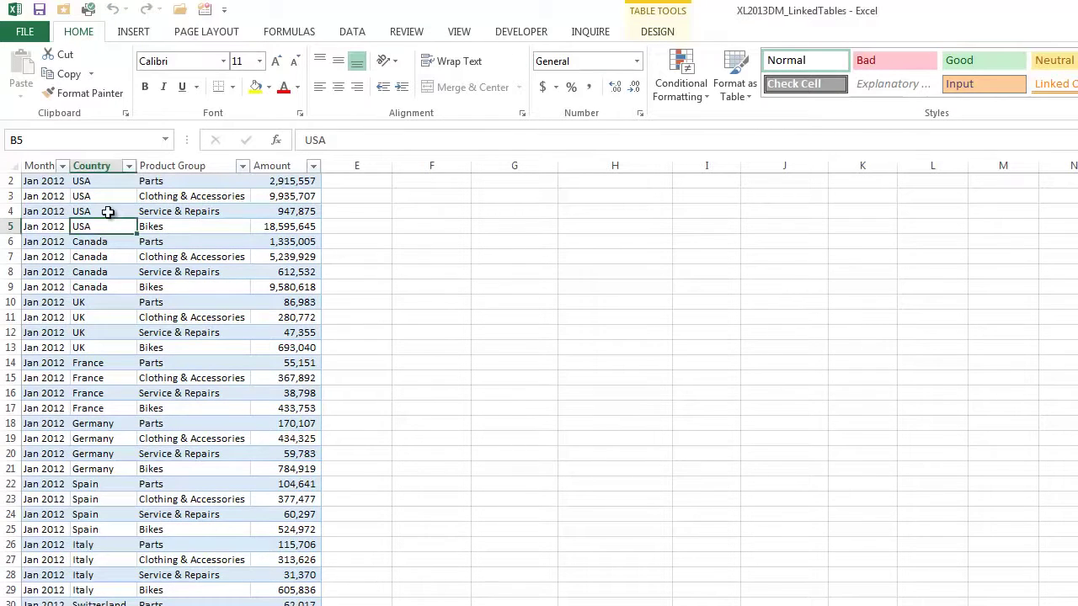
- Start a new PivotTable that uses an external data source connected to this workbook's Sales1 table
left_click(133, 31)
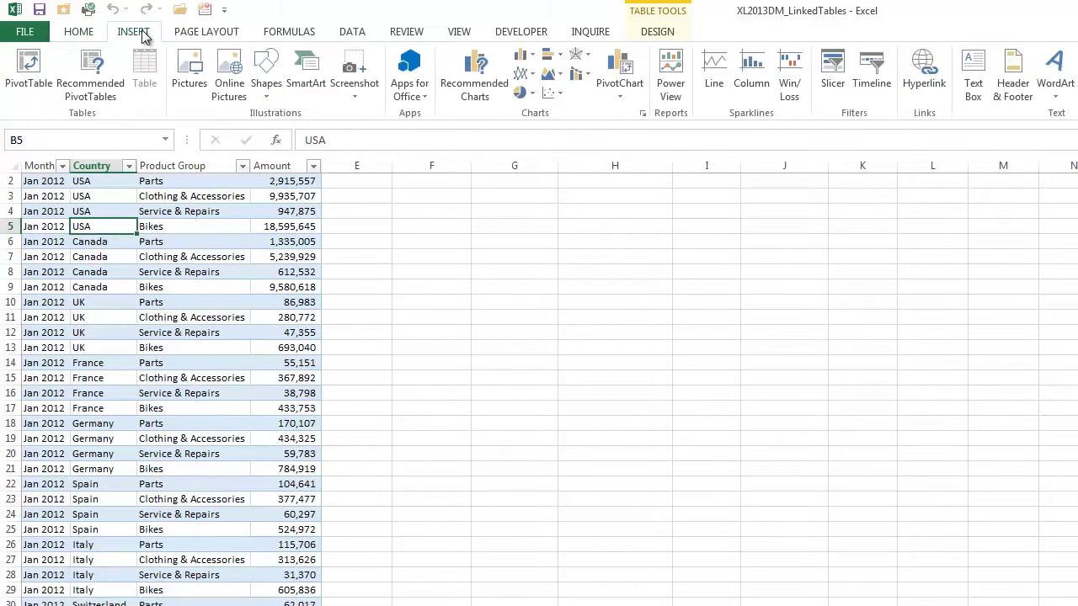
left_click(29, 67)
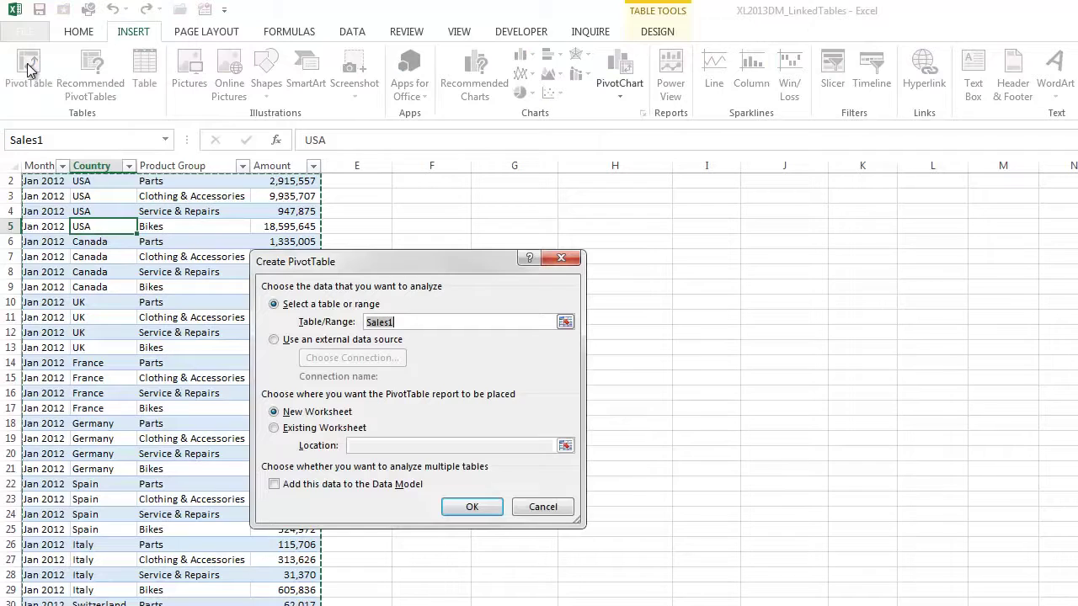
left_click(275, 340)
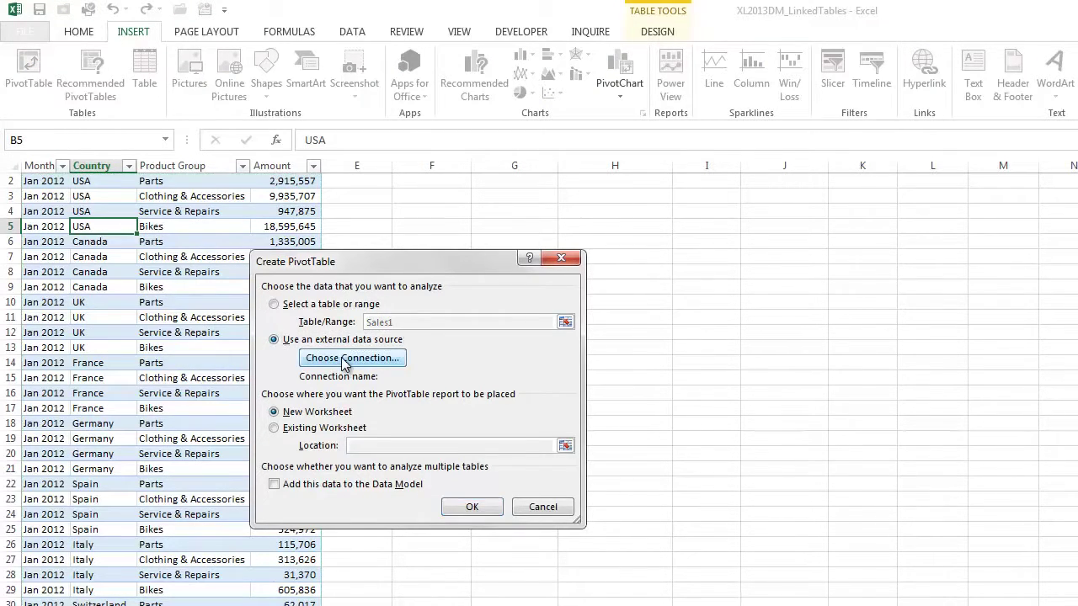
left_click(347, 358)
left_click(309, 248)
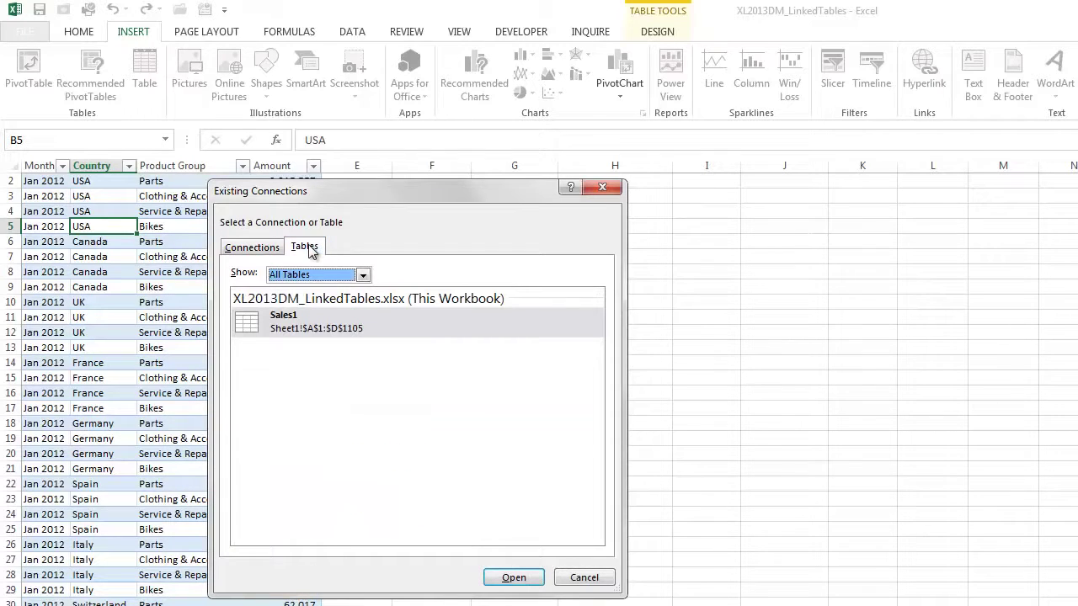
left_click(299, 324)
left_click(394, 578)
double_click(371, 320)
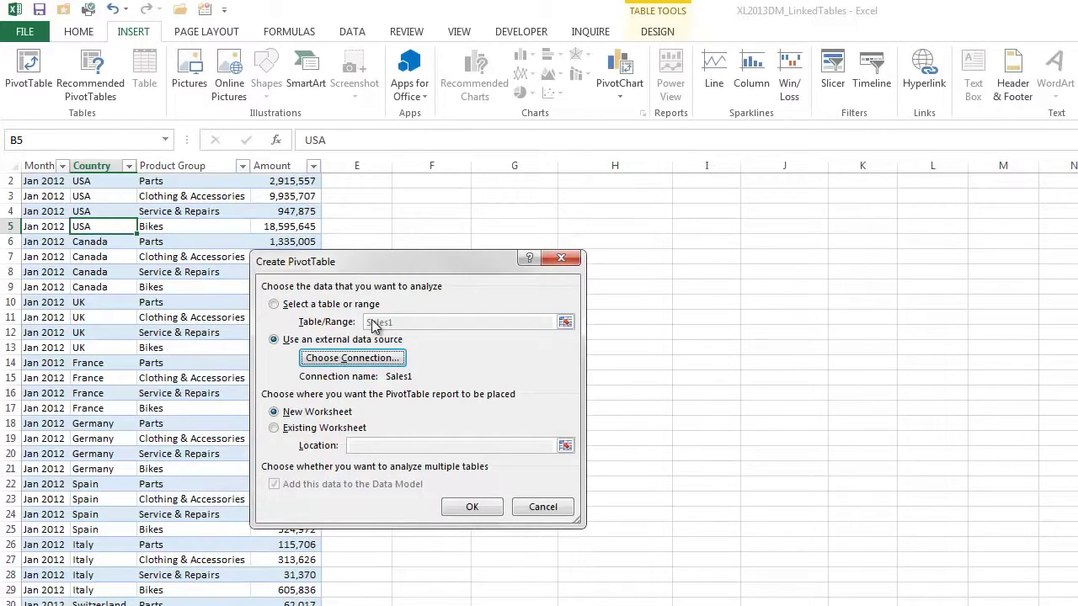
- Place the PivotTable on the existing worksheet at Sheet1 cell G2 and create it
left_click(274, 427)
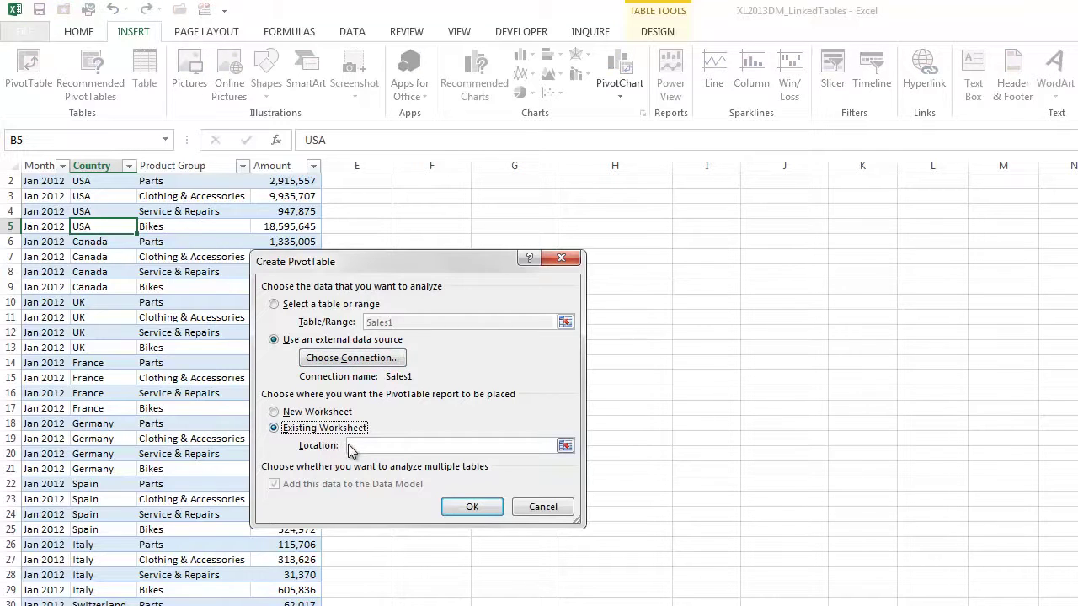
left_click(509, 181)
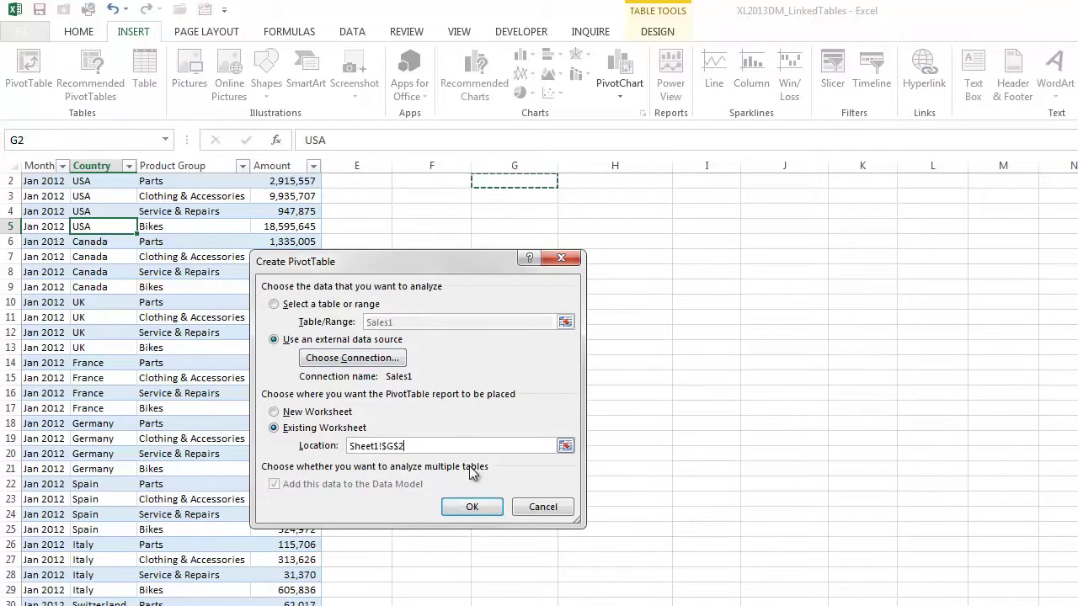
left_click(471, 506)
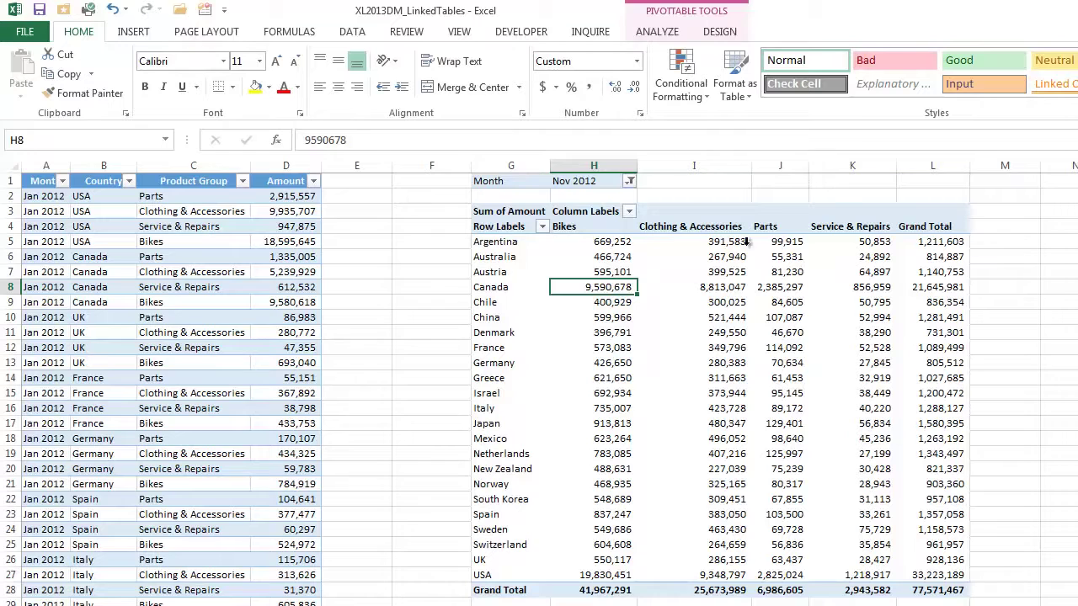
- Convert the PivotTable to formulas with OLAP Tools, leaving the report filters unconverted
left_click(657, 34)
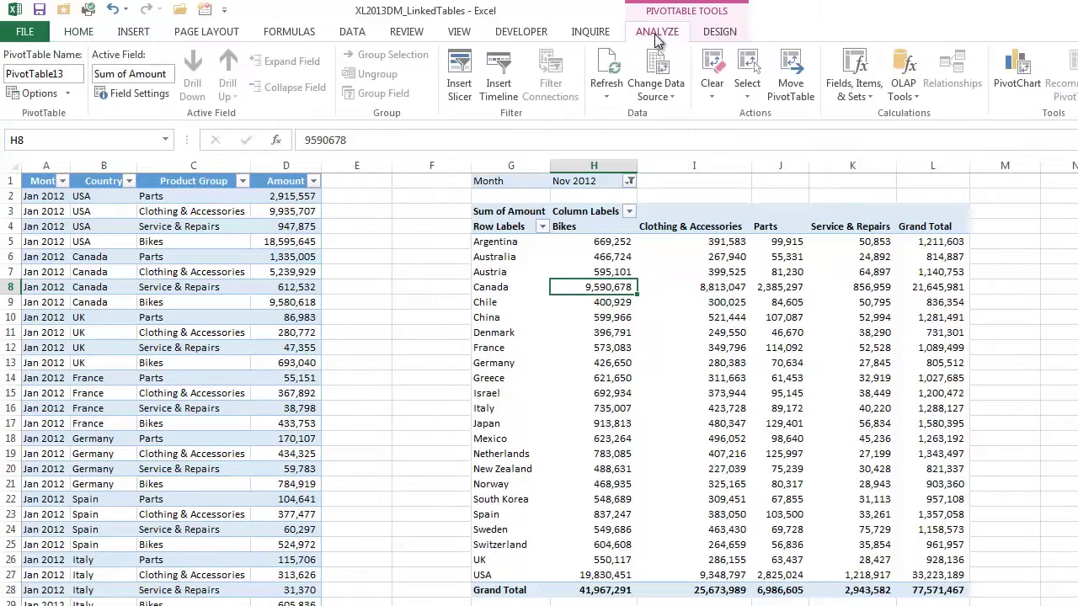
left_click(916, 97)
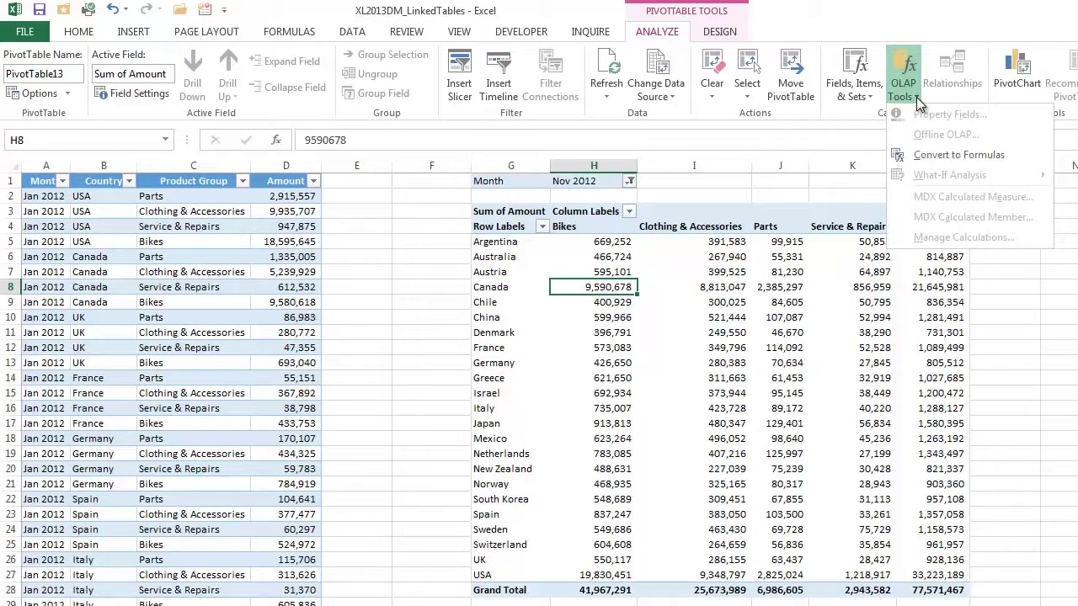
left_click(943, 156)
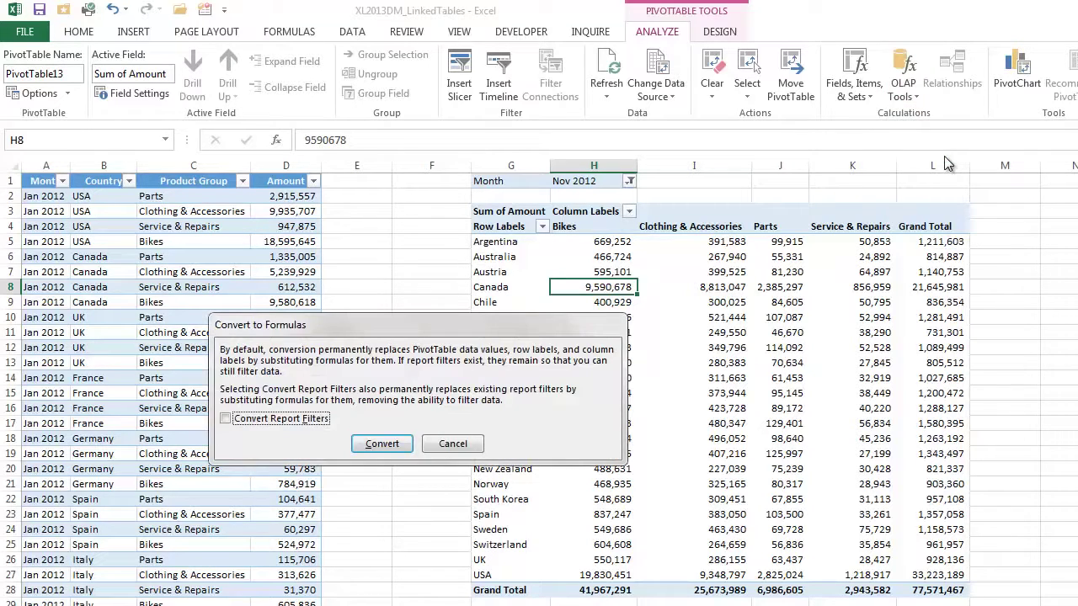
left_click(388, 444)
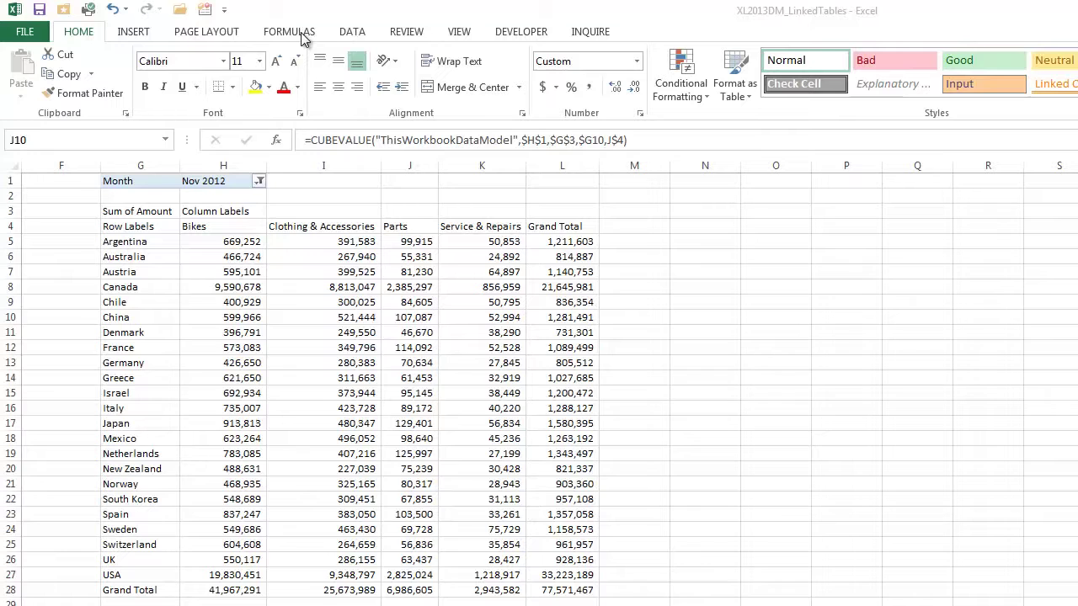
- Trace the precedents of the CUBEVALUE formula in cell J10
left_click(289, 31)
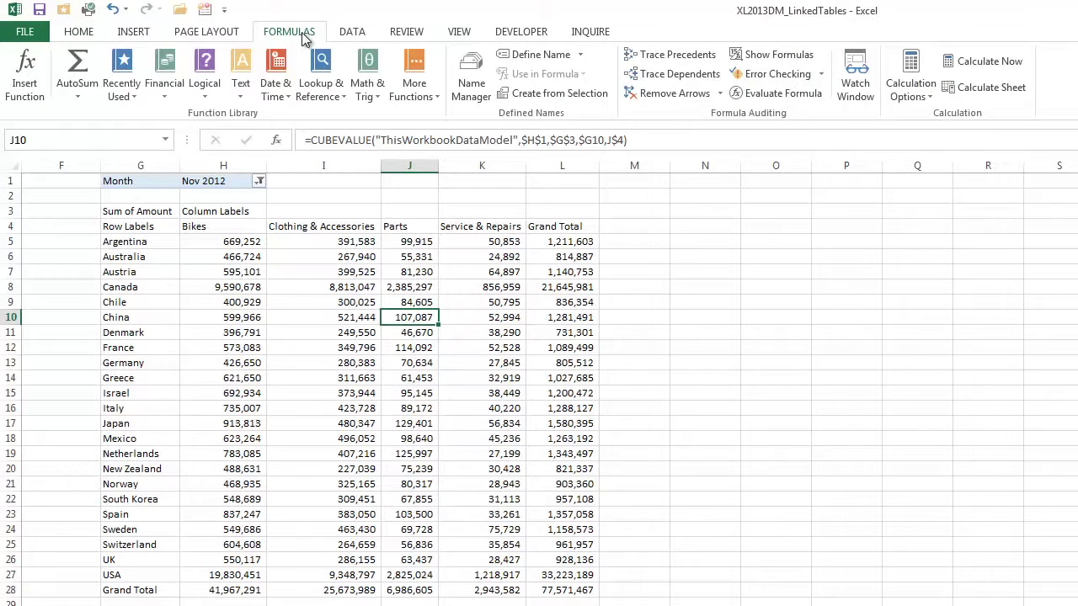
left_click(658, 57)
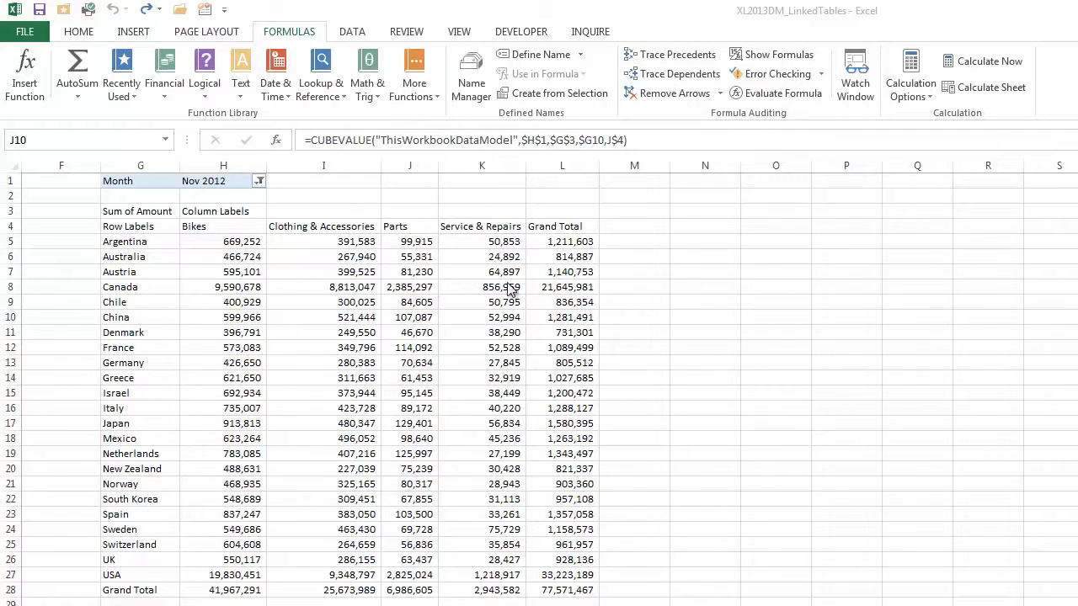
- Move the block of cube formulas in J4:L10 to a new location starting at cell N4
left_click(413, 225)
left_click_drag(414, 226, 560, 320)
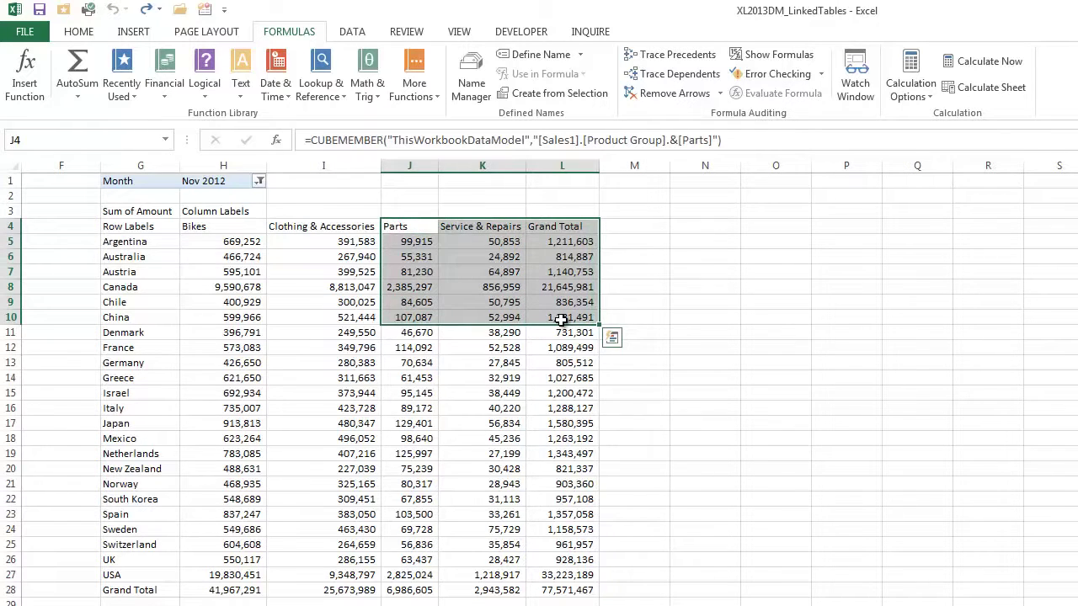
key("ctrl+c")
left_click(692, 226)
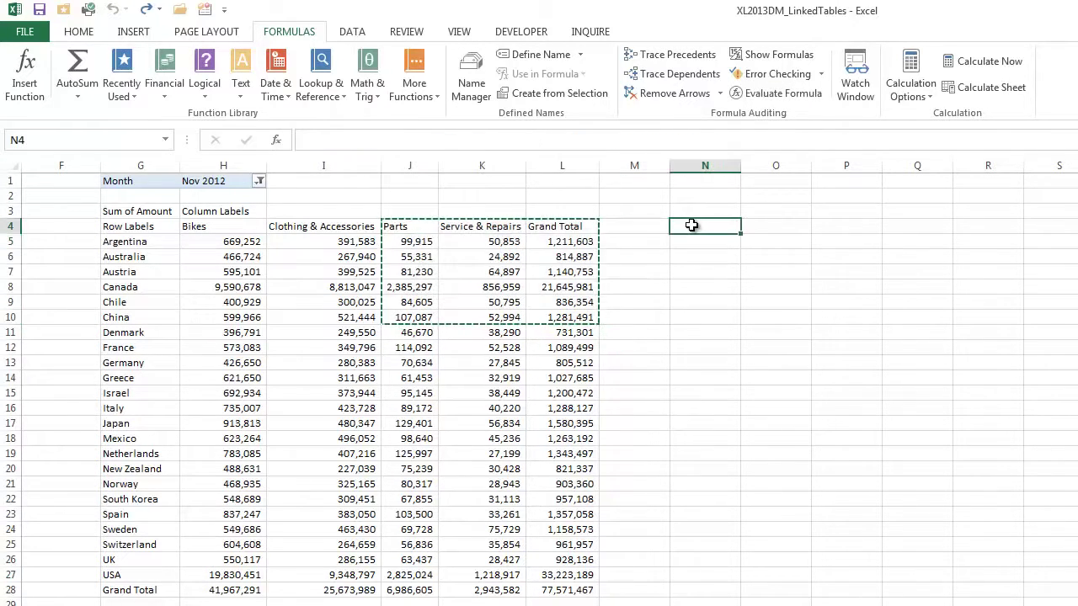
right_click(692, 229)
left_click(726, 301)
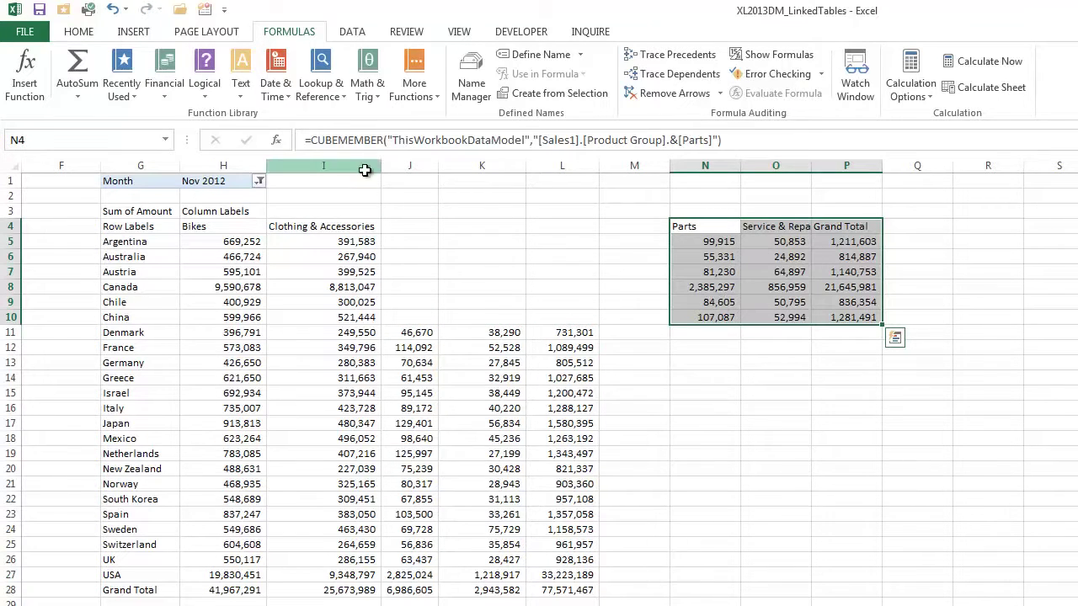
- Set the report's Month filter to Jun 2012
left_click(262, 180)
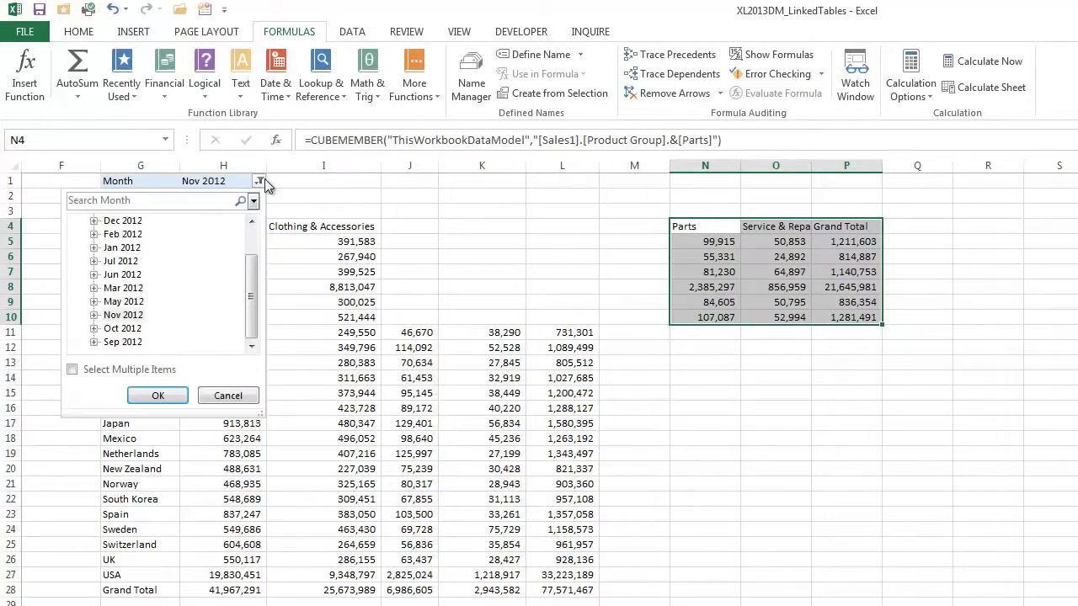
left_click(134, 274)
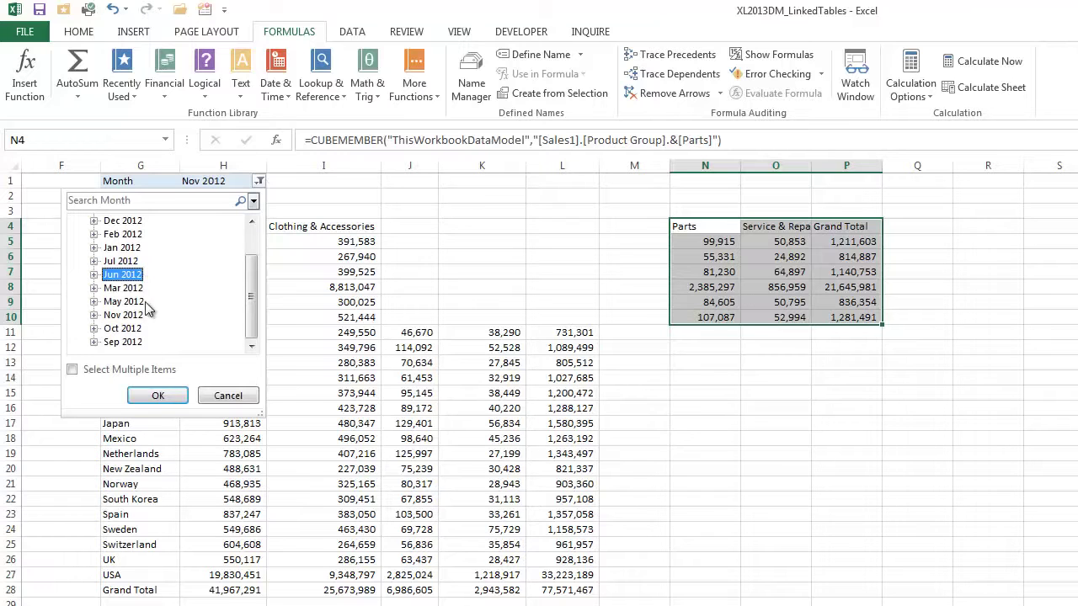
left_click(157, 396)
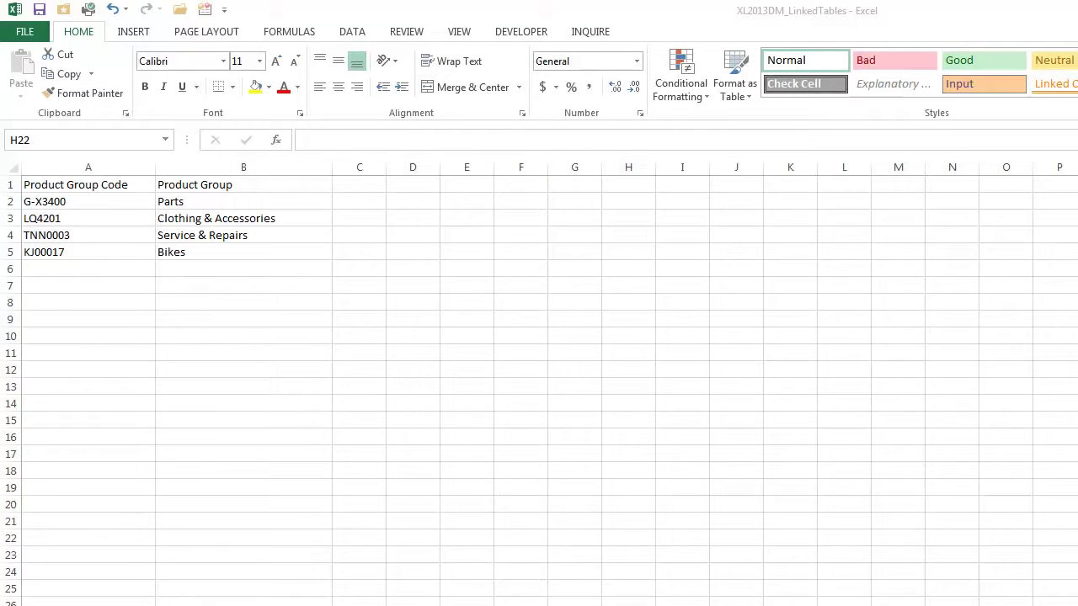
- Turn the product group list in A1:B5 into a table that has headers
key("ctrl+Home")
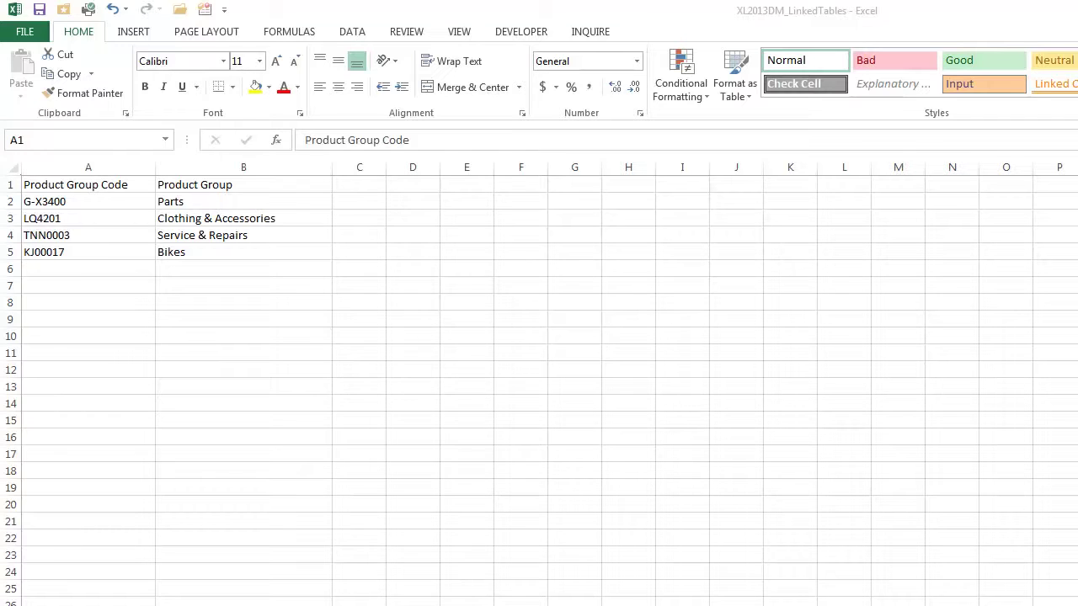
left_click(128, 34)
left_click(145, 74)
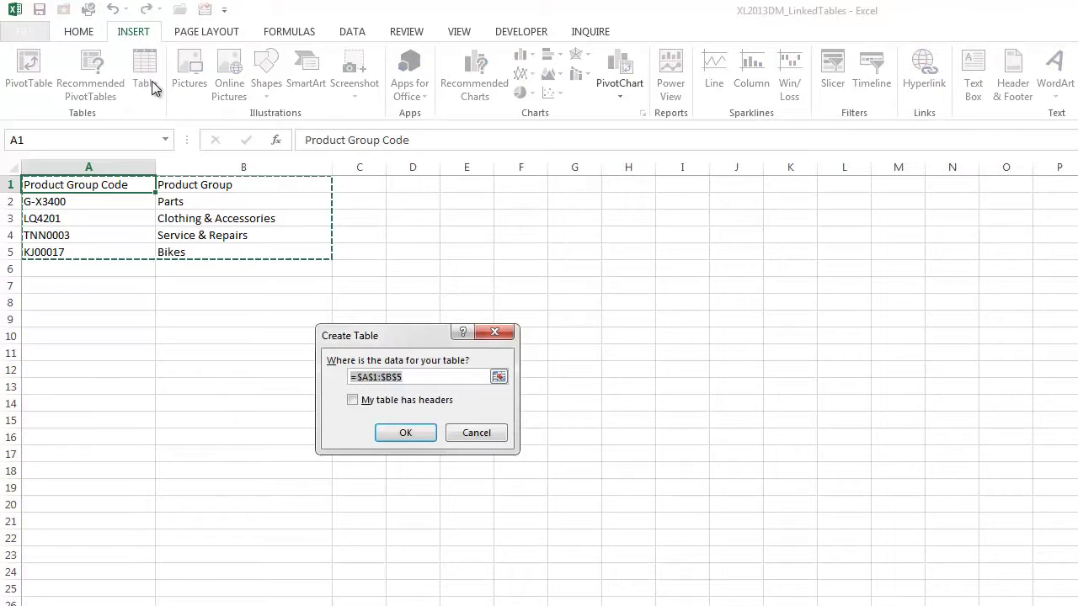
left_click(351, 399)
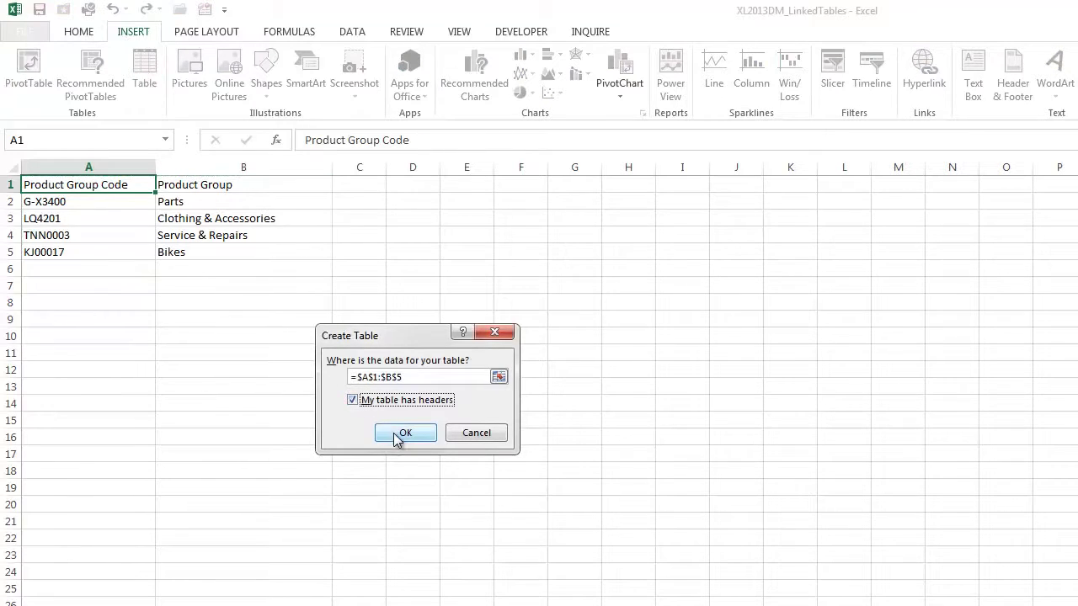
left_click(402, 432)
- Rename the new product group table as Products
double_click(58, 71)
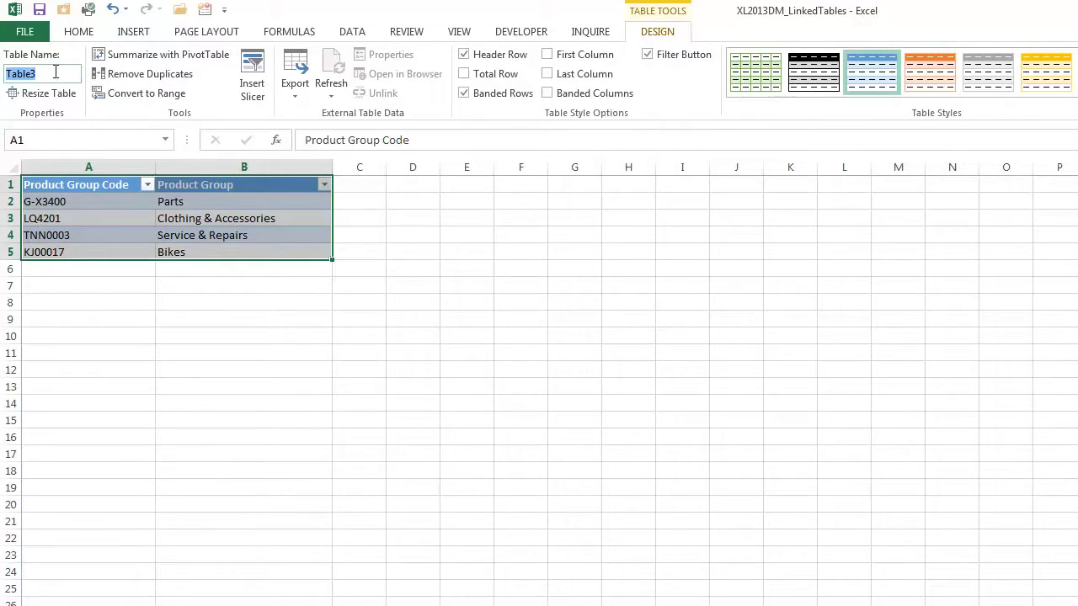
type("Products")
left_click(139, 199)
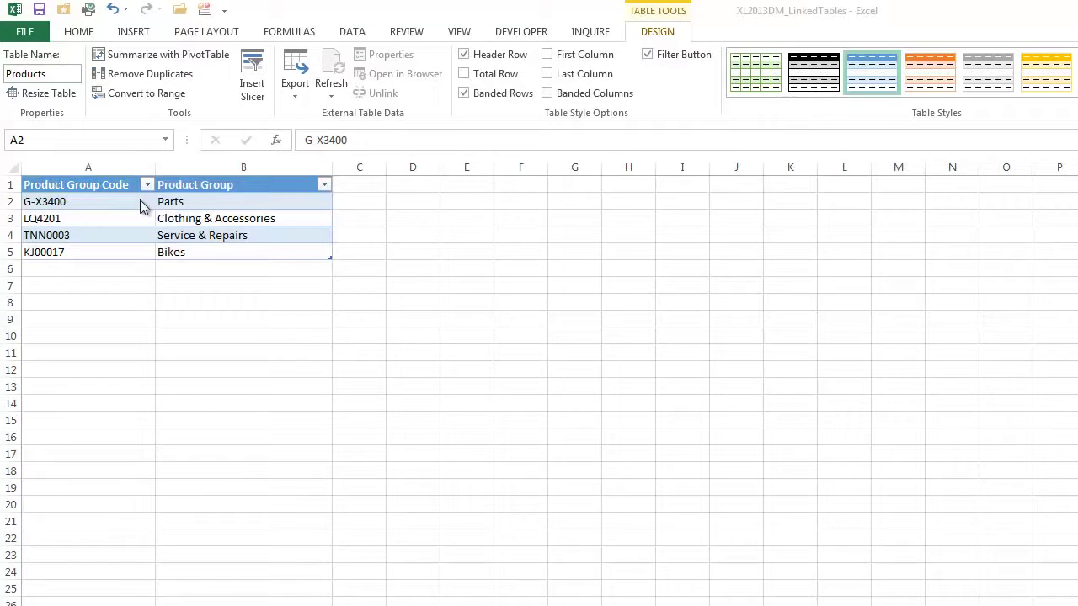
- Start a new table relationship with Sales2 as the table and Product Group Code as its foreign column
left_click(364, 34)
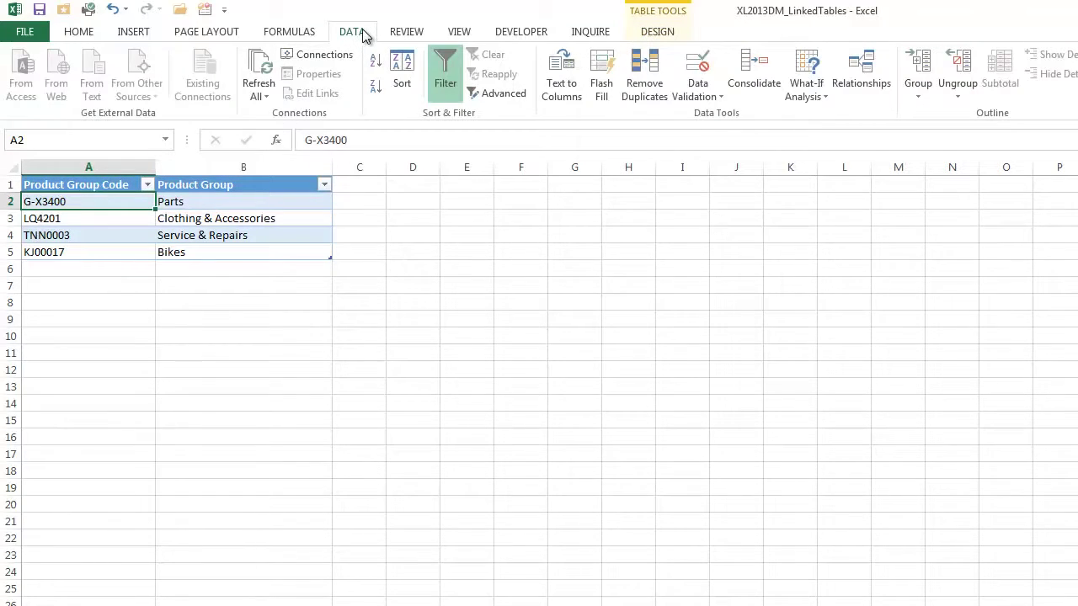
left_click(867, 72)
left_click(669, 270)
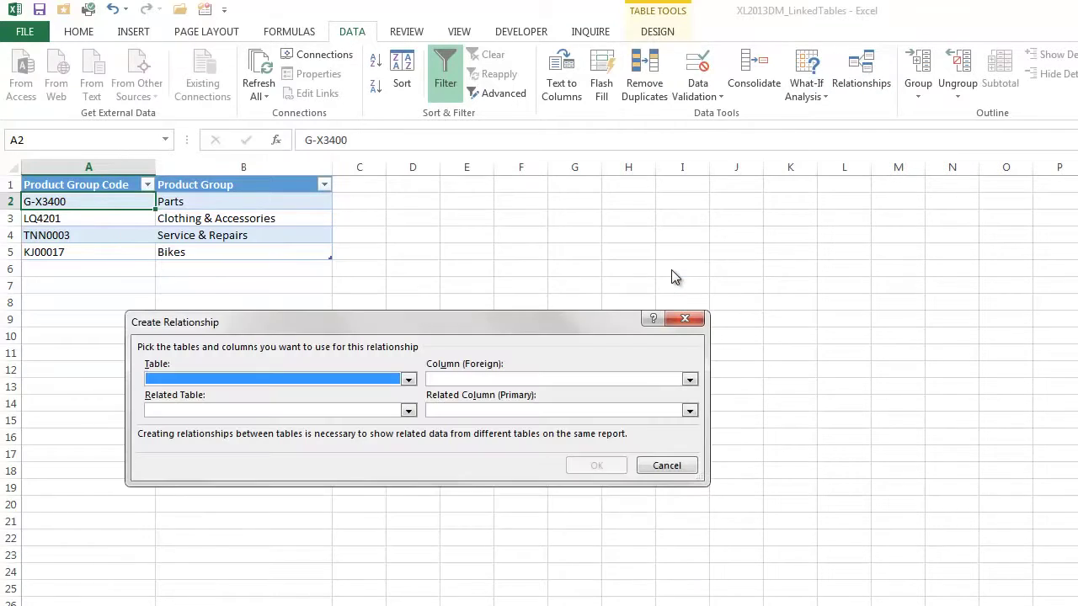
left_click(408, 379)
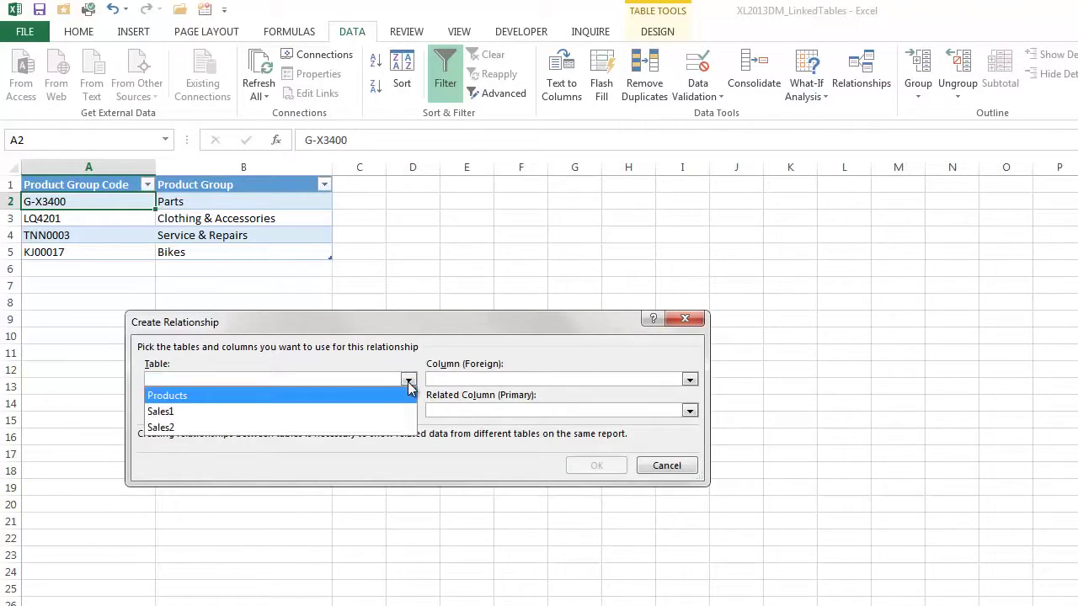
left_click(173, 429)
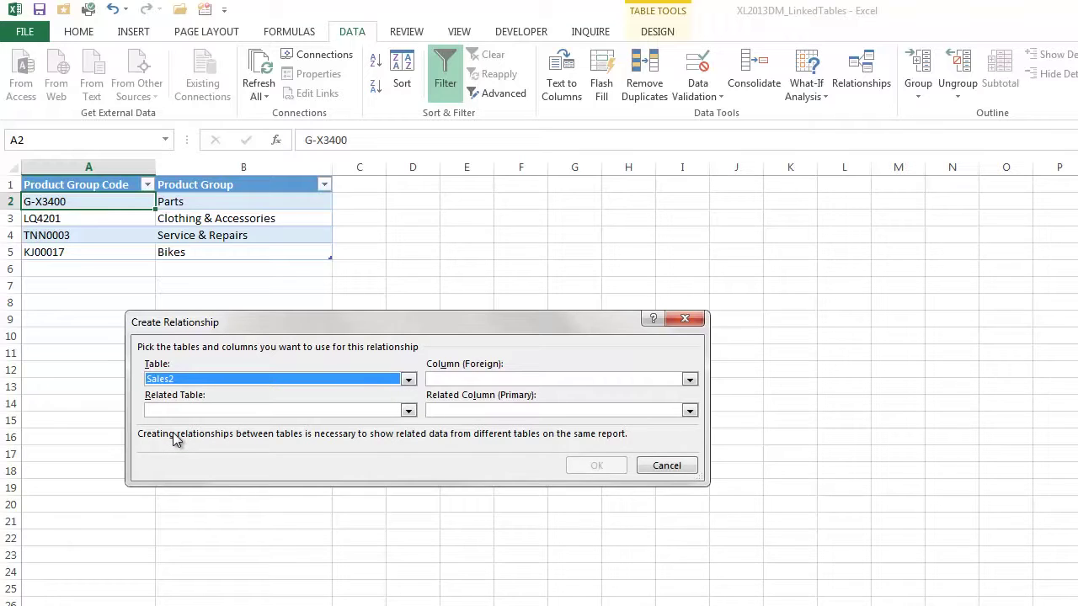
left_click(688, 379)
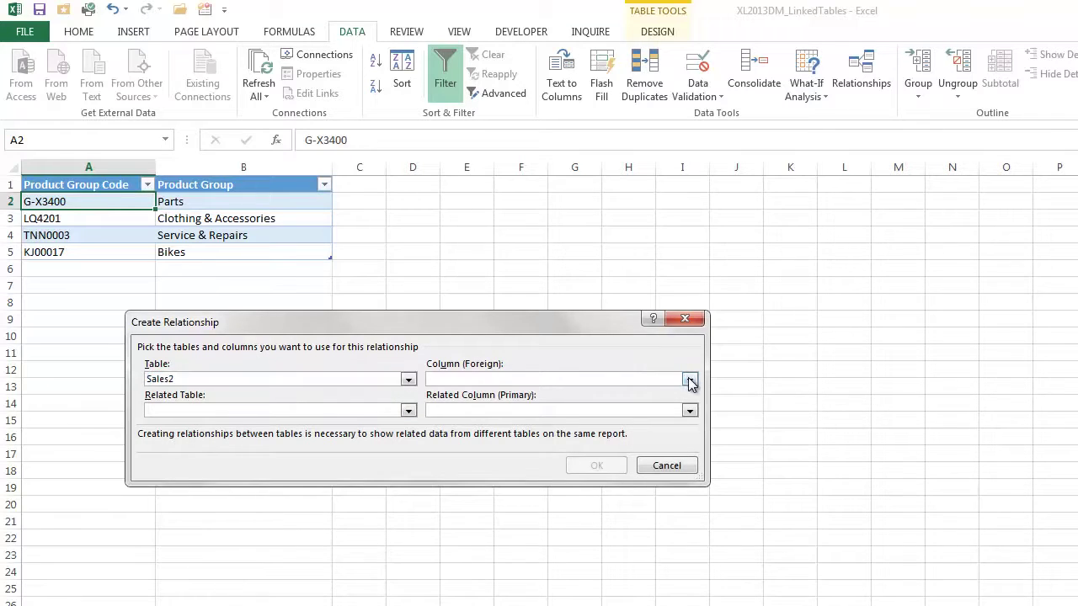
left_click(522, 443)
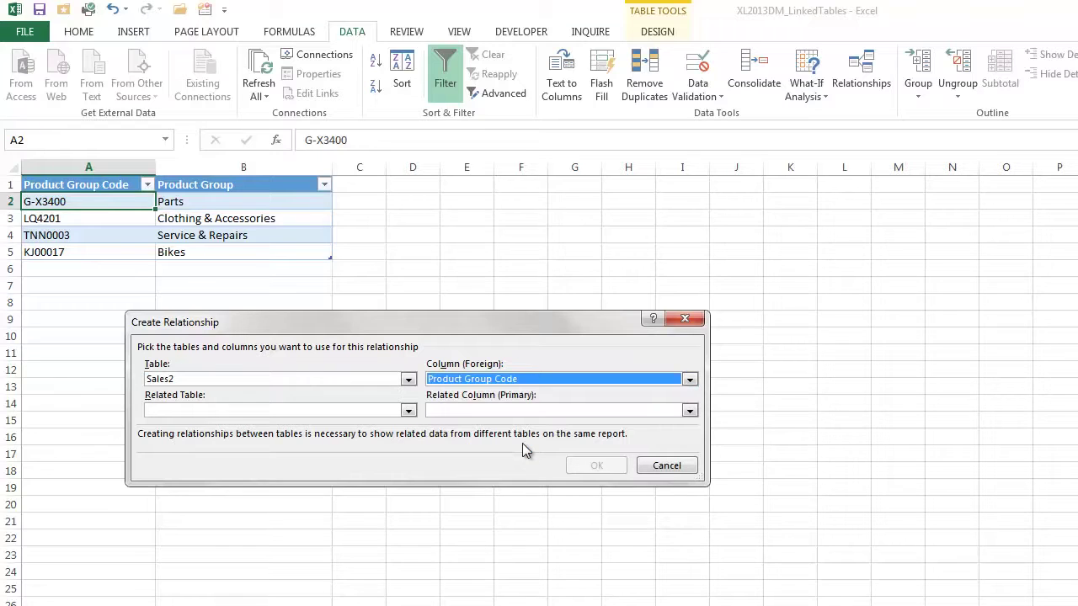
- Relate it to the Products table with Product Group Code as the primary column, and create the relationship
left_click(409, 411)
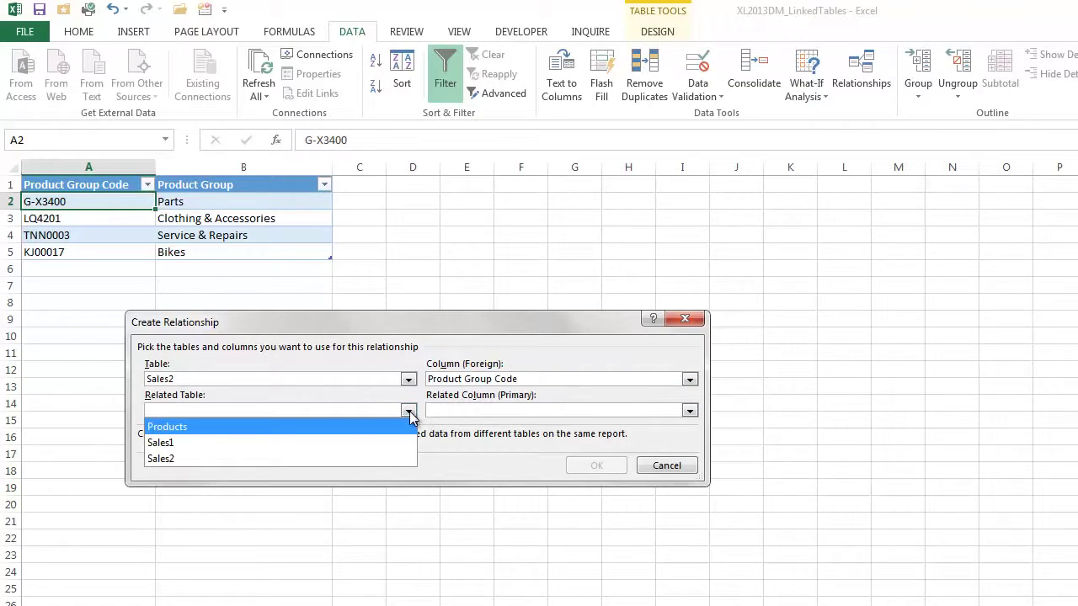
left_click(265, 427)
left_click(689, 410)
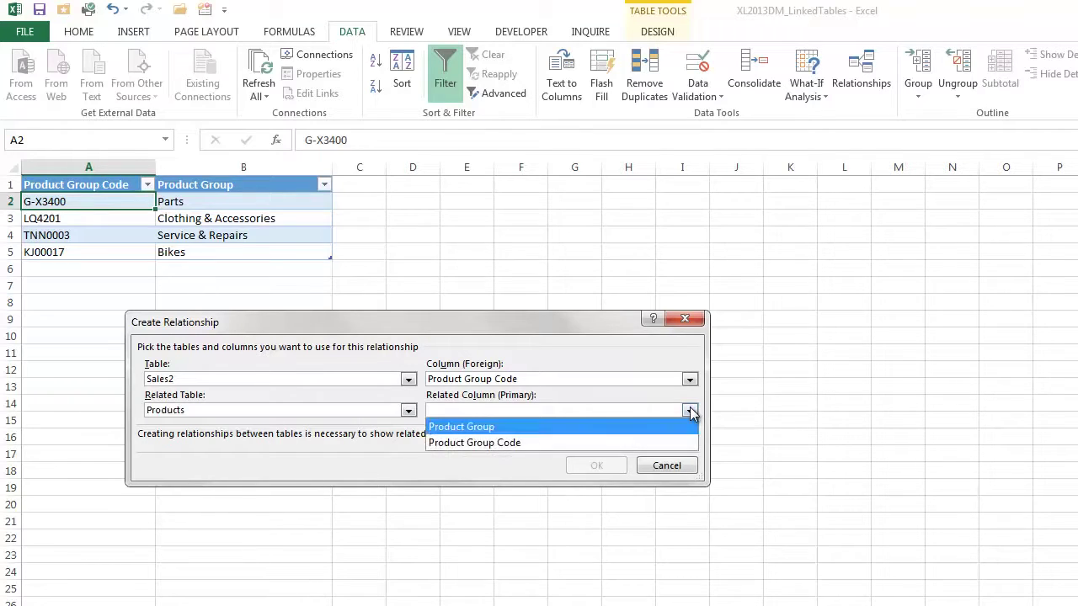
left_click(522, 443)
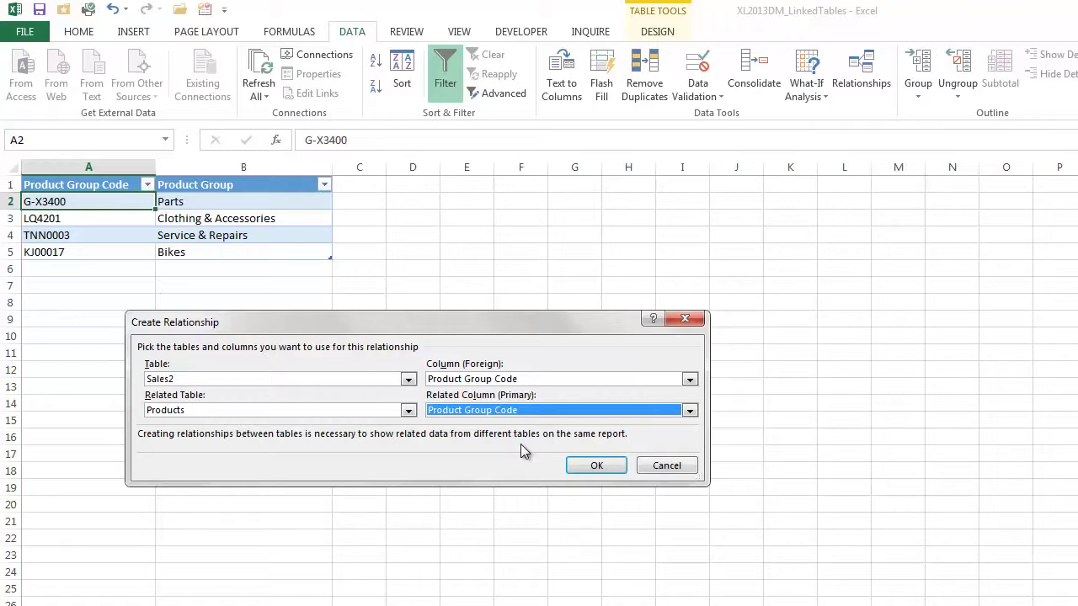
left_click(613, 464)
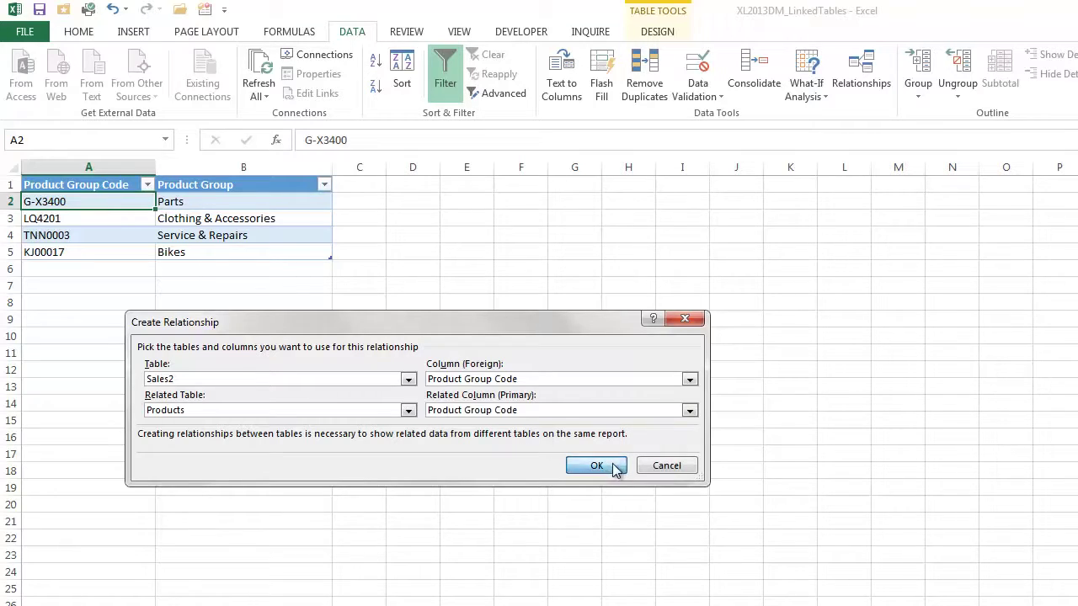
left_click(613, 465)
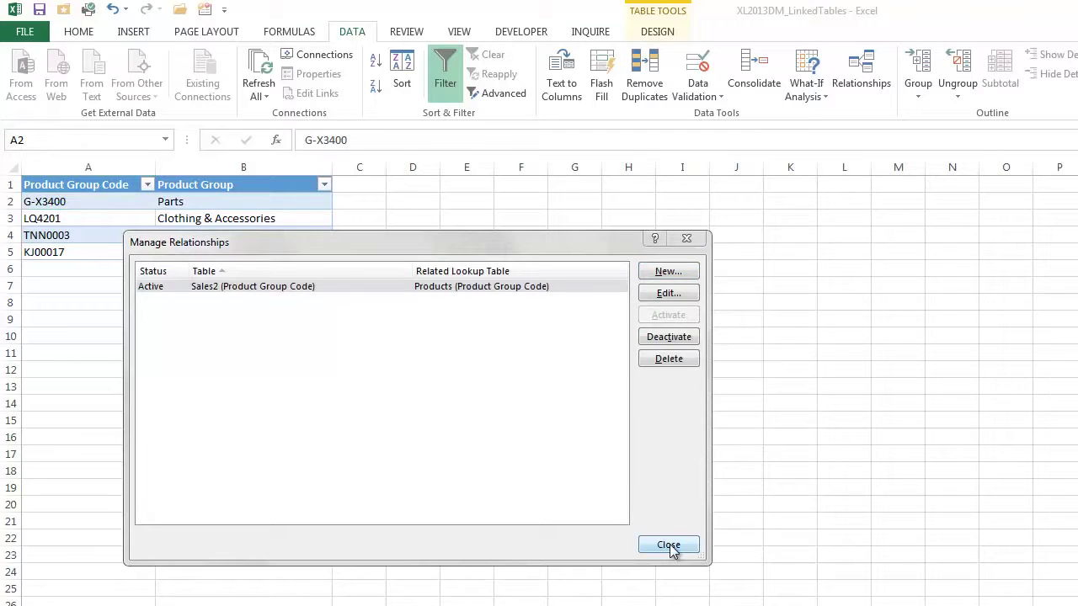
left_click(669, 544)
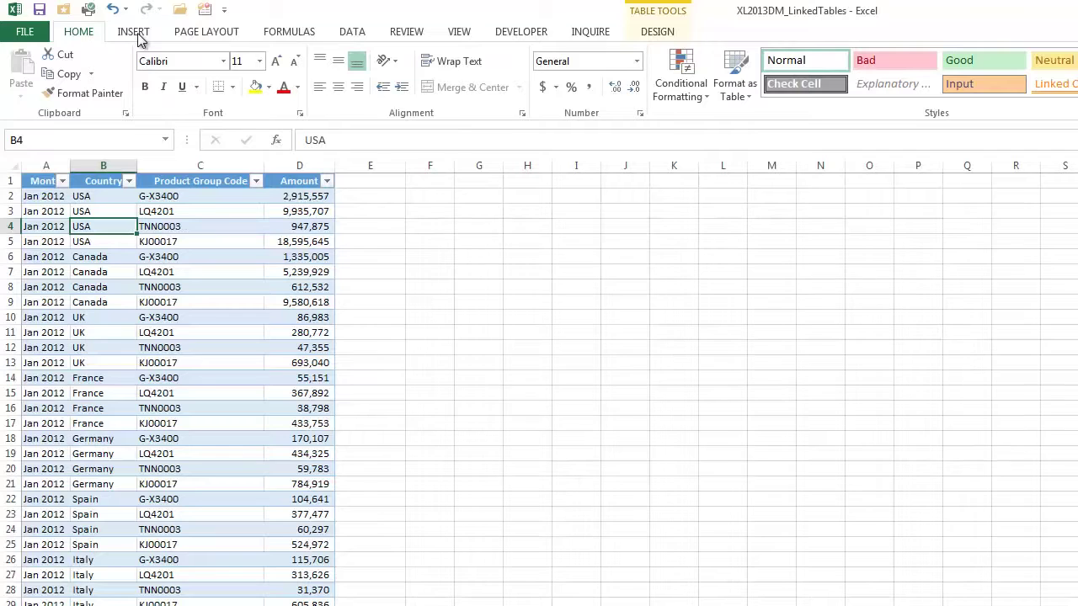
- Start a new PivotTable from the Sales2 sheet that uses the tables in the workbook Data Model as its external source
left_click(139, 38)
left_click(29, 72)
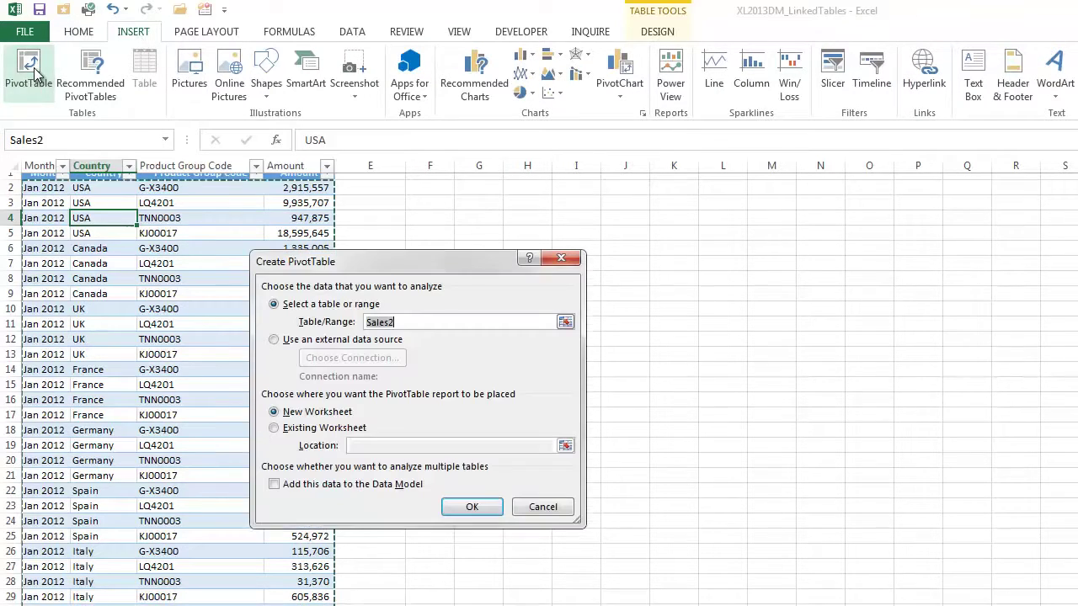
left_click(273, 340)
left_click(345, 360)
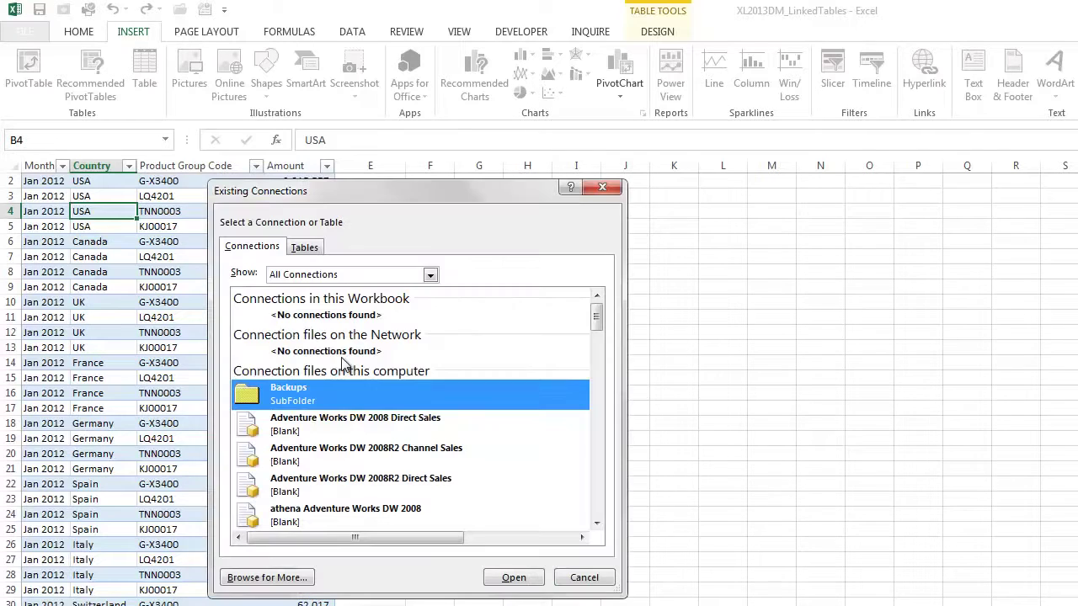
left_click(304, 247)
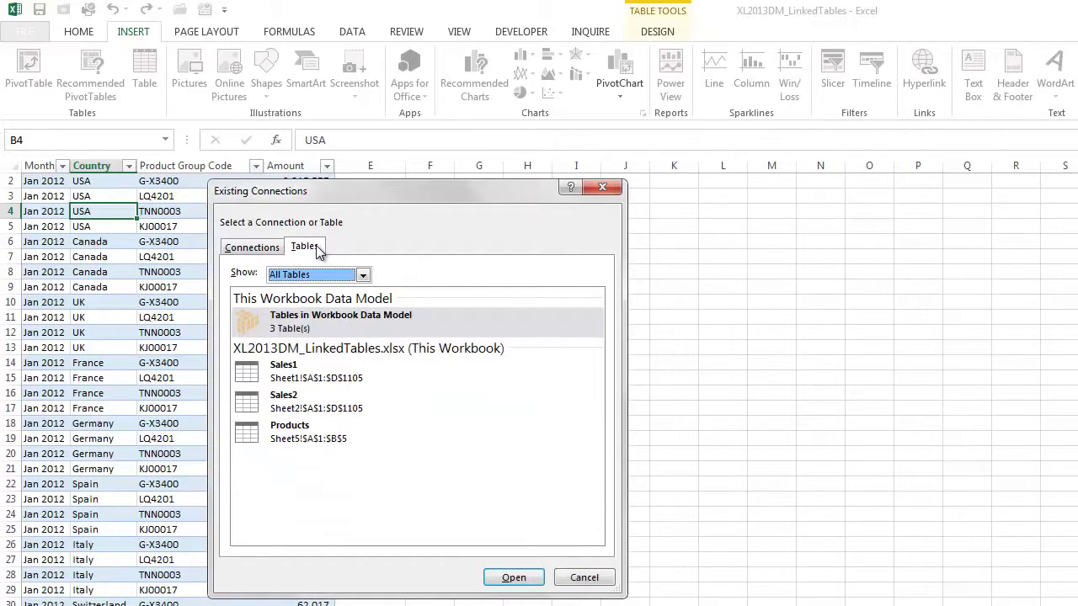
double_click(308, 328)
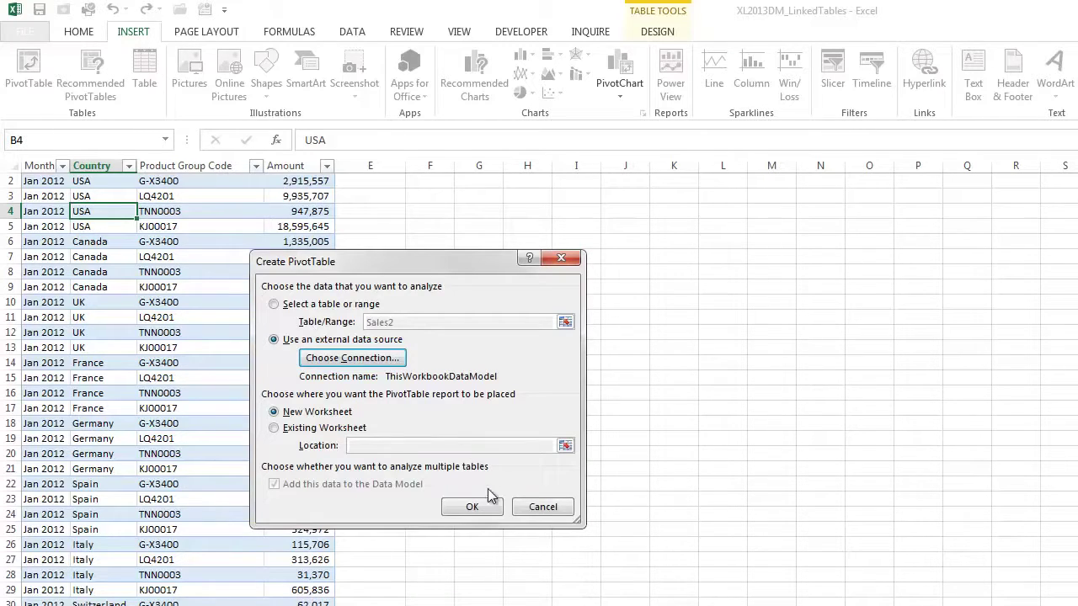
- Place the PivotTable on the existing worksheet at cell G2 and create it
left_click(274, 428)
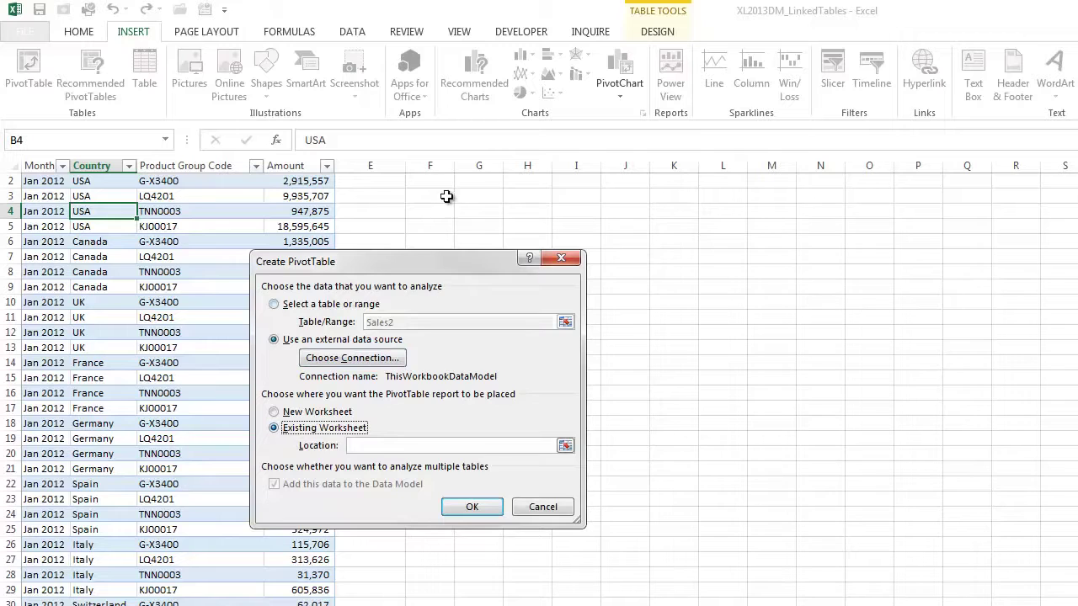
left_click(473, 182)
left_click(471, 506)
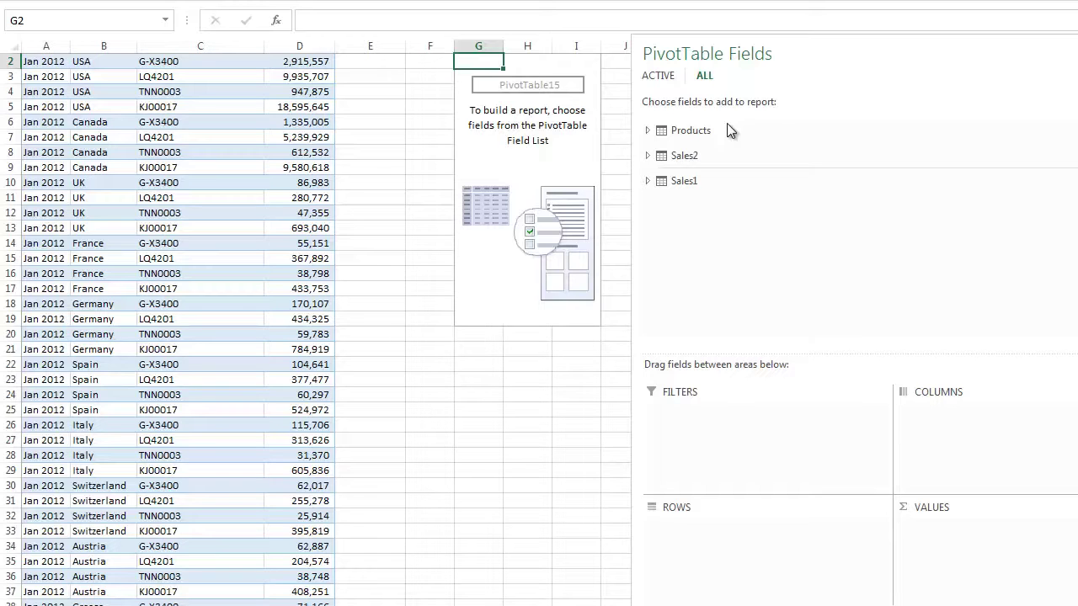
- Lay out the PivotTable with Sales2's Amount as values, Country as rows and Month as filter, and Product Group from Products as columns
left_click(682, 155)
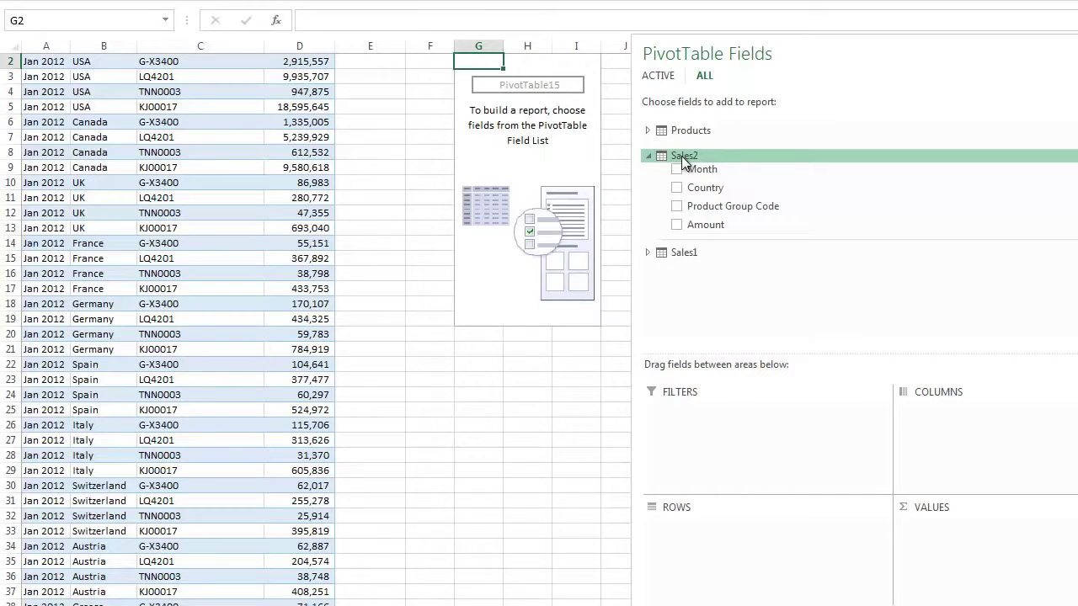
left_click_drag(706, 225, 932, 538)
left_click_drag(706, 188, 709, 520)
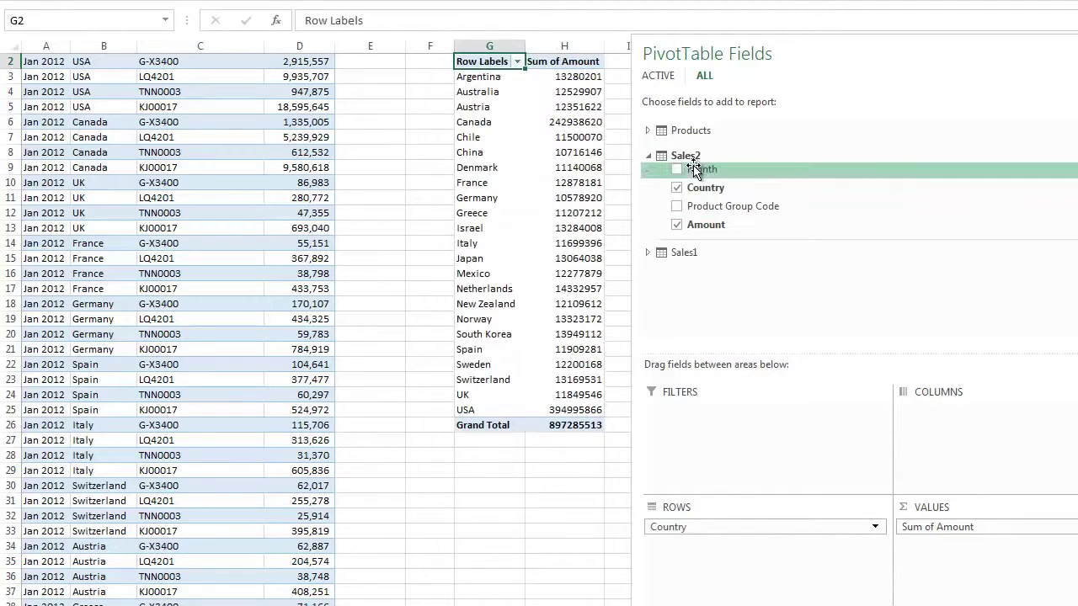
left_click_drag(692, 172, 695, 403)
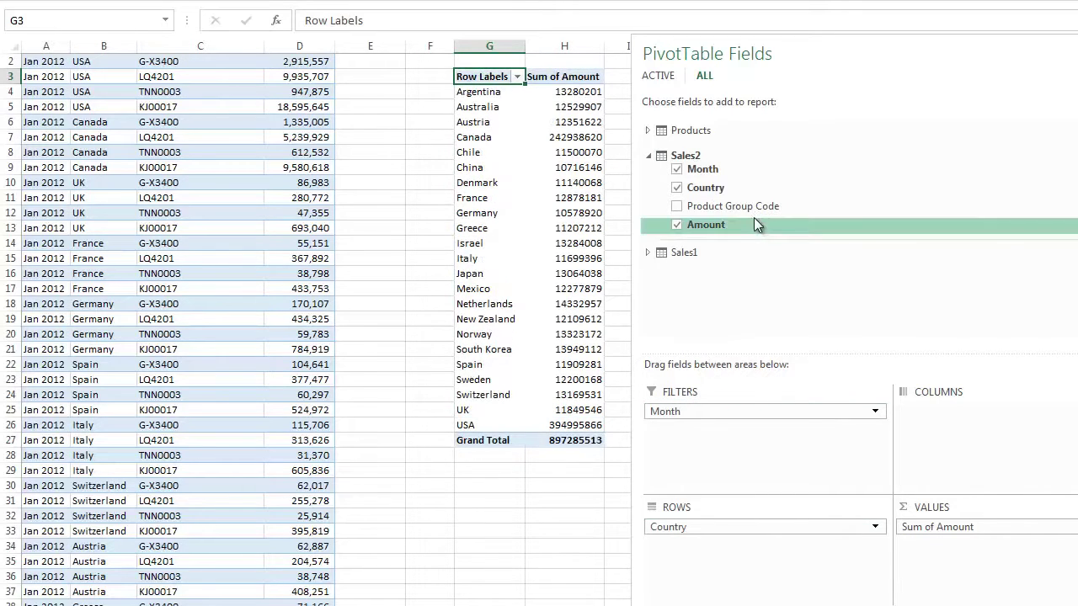
left_click(650, 130)
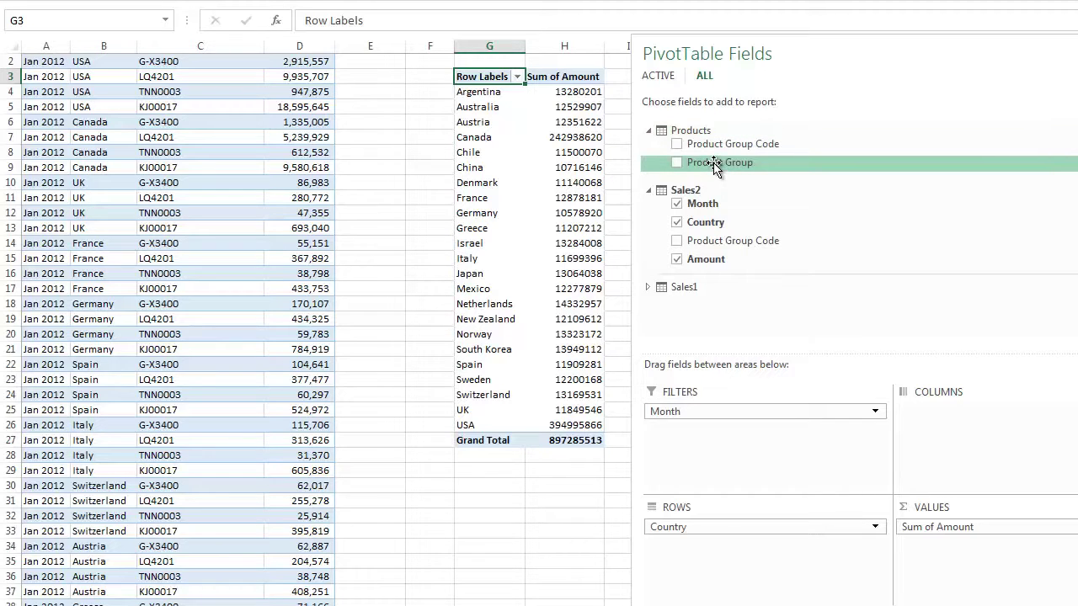
left_click_drag(711, 163, 956, 417)
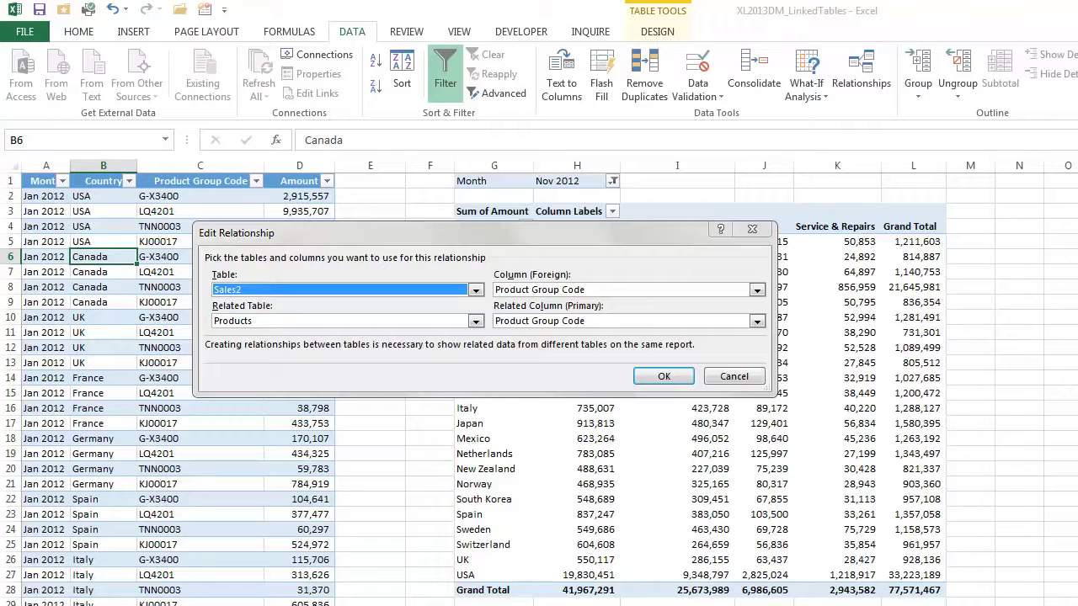
- Leave the relationship between Sales2 and Products unedited and close the relationship manager
left_click(746, 379)
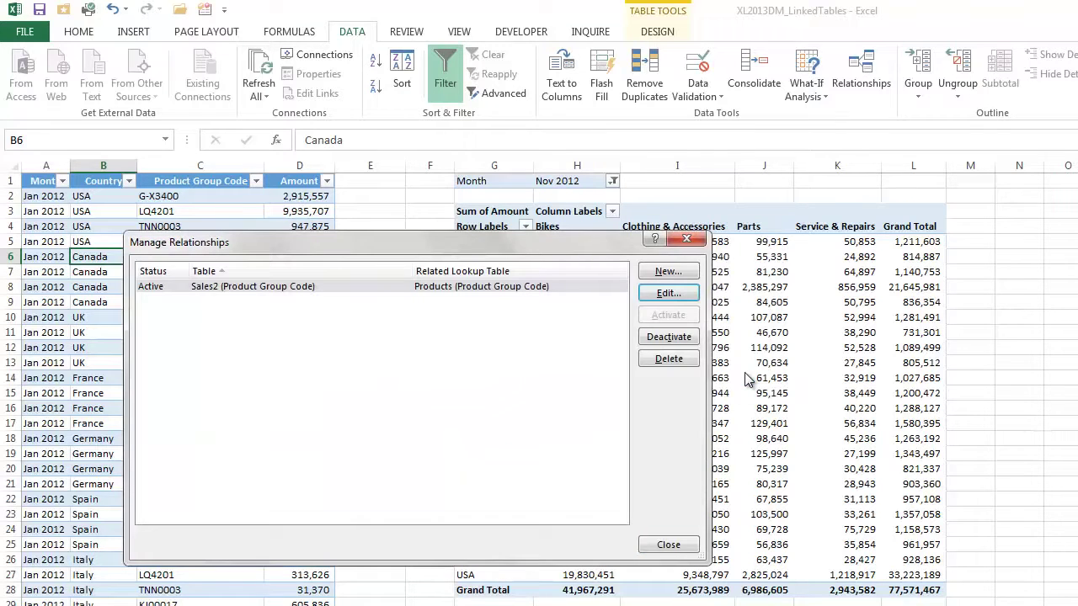
left_click(681, 549)
- Convert the PivotTable to formulas with OLAP Tools, leaving the report filters unconverted
left_click(718, 305)
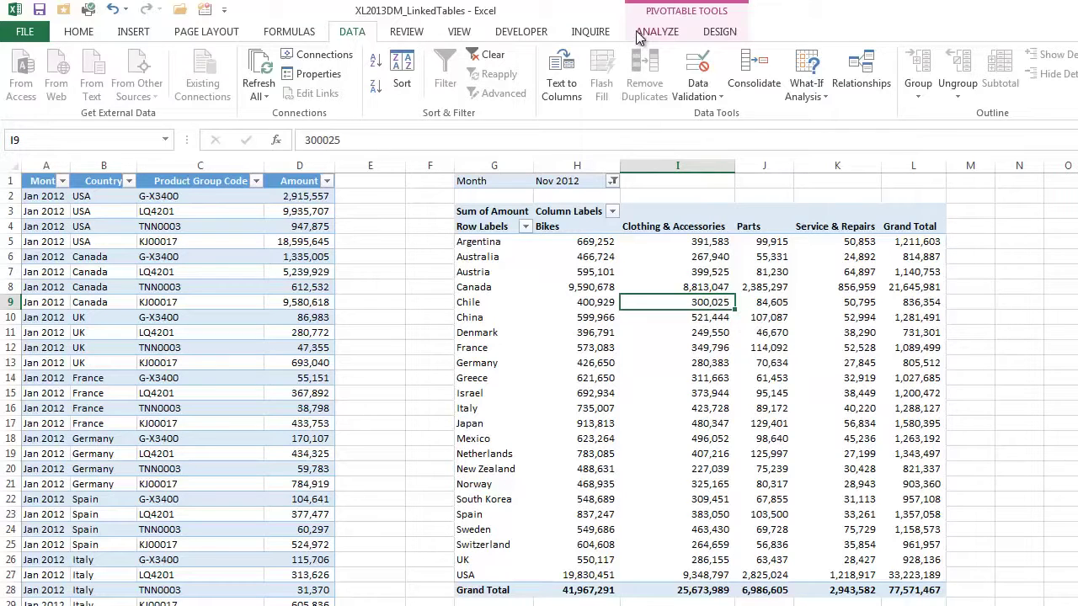
left_click(656, 32)
left_click(912, 100)
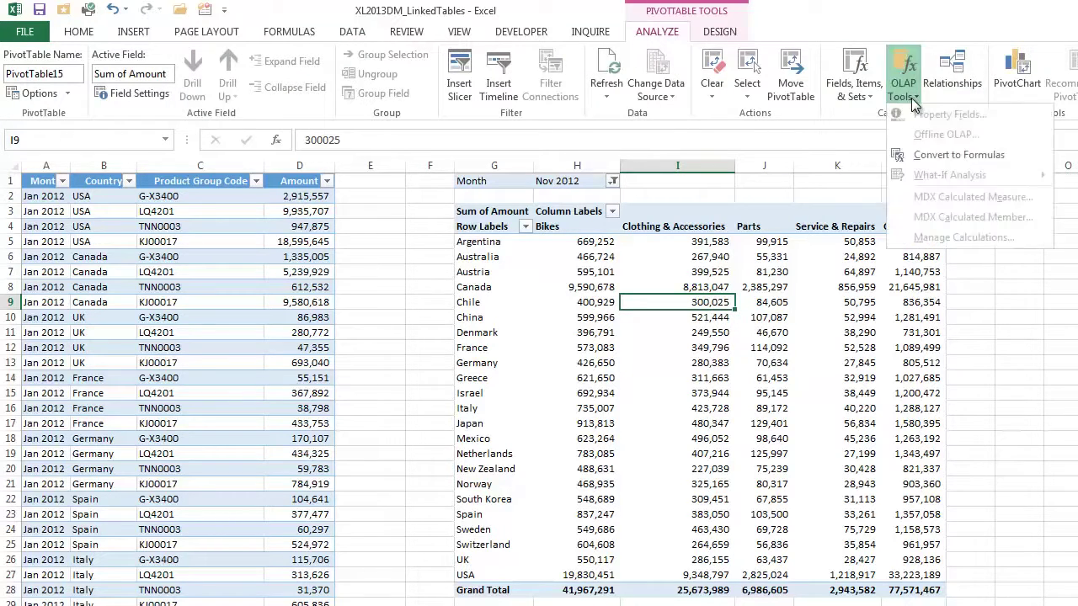
left_click(933, 155)
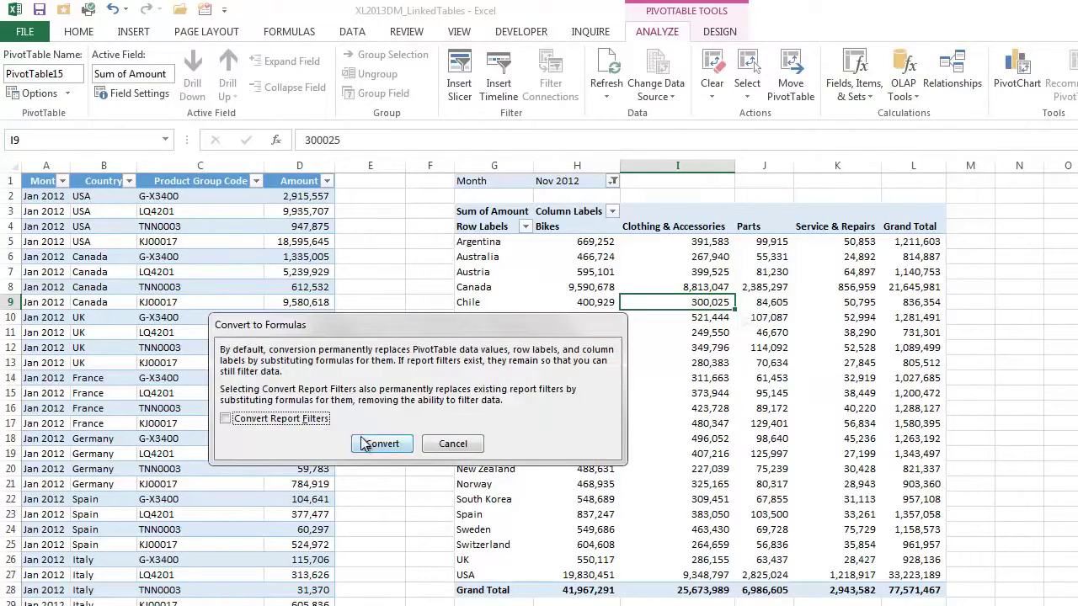
left_click(380, 443)
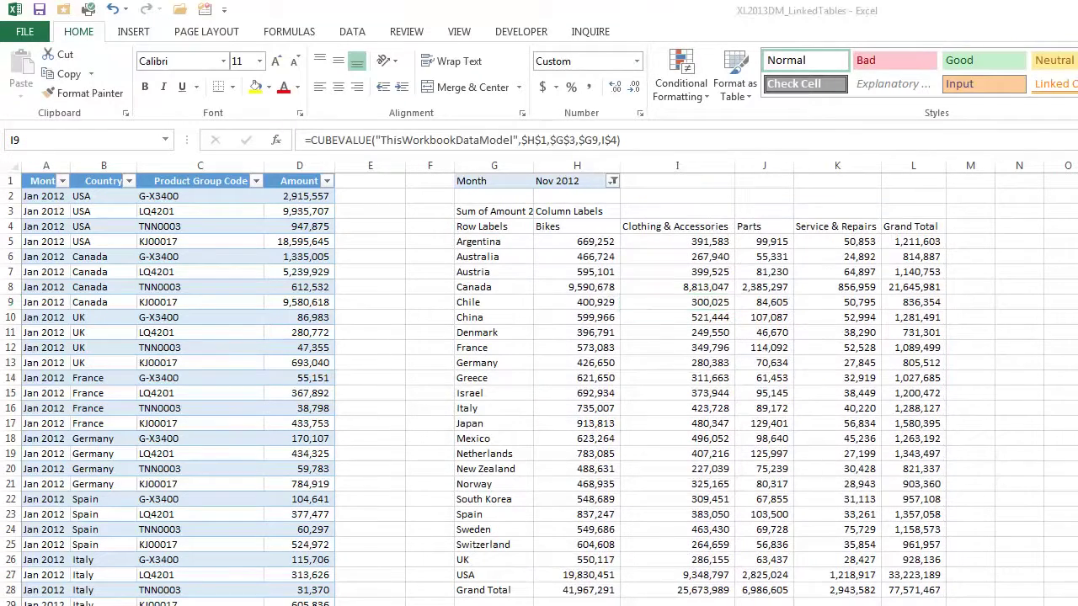